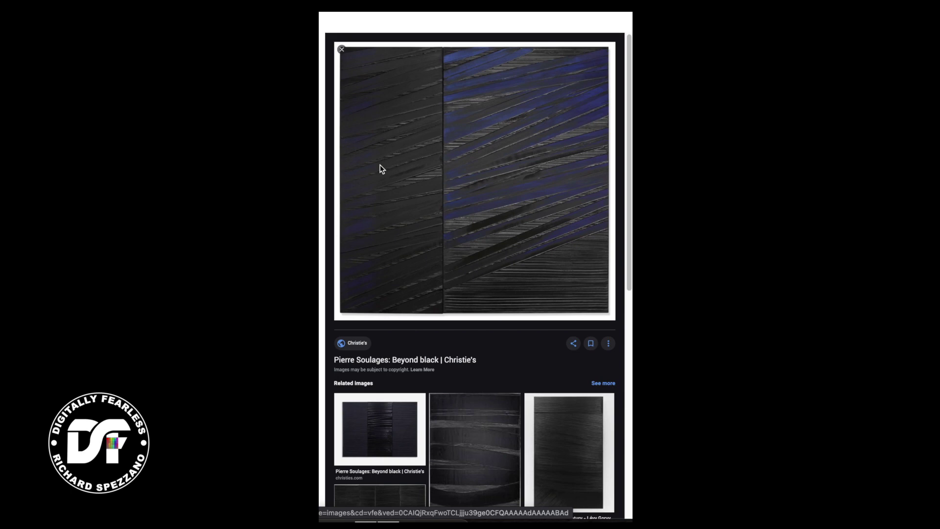
Browse the related images of Pierre Soulages' black paintings, comparing the Phillips and Lévy Gorvy works as texture references.
{"action": "scroll", "coordinate": [397, 182], "scroll_direction": "down", "scroll_amount": 6}
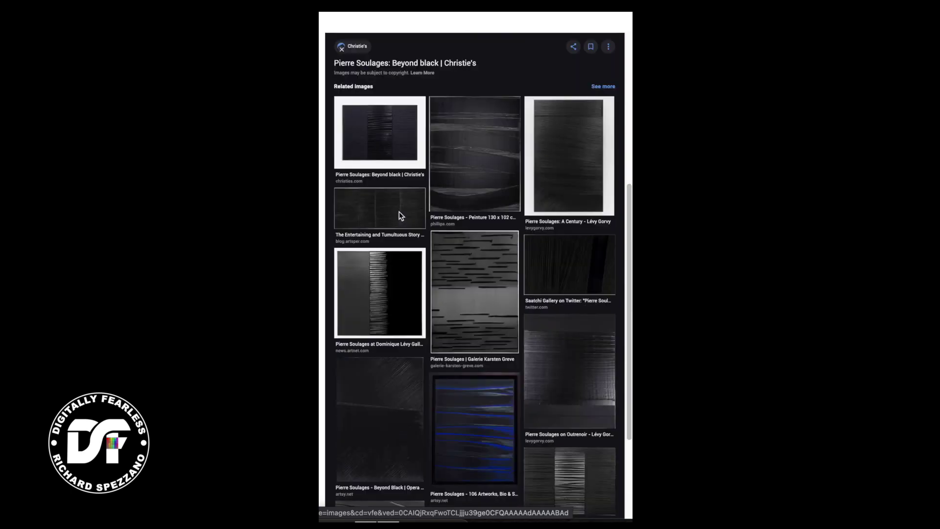
{"action": "left_click", "coordinate": [464, 172]}
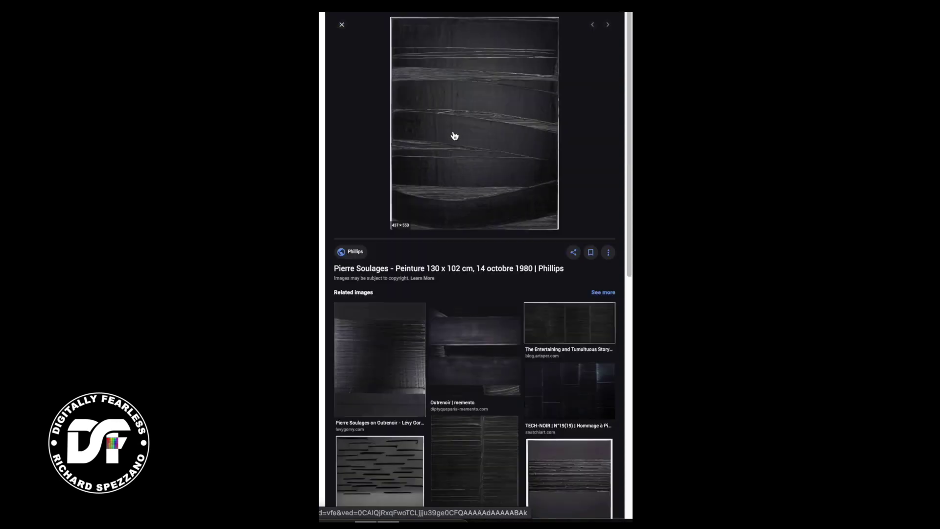
{"action": "left_click", "coordinate": [383, 359]}
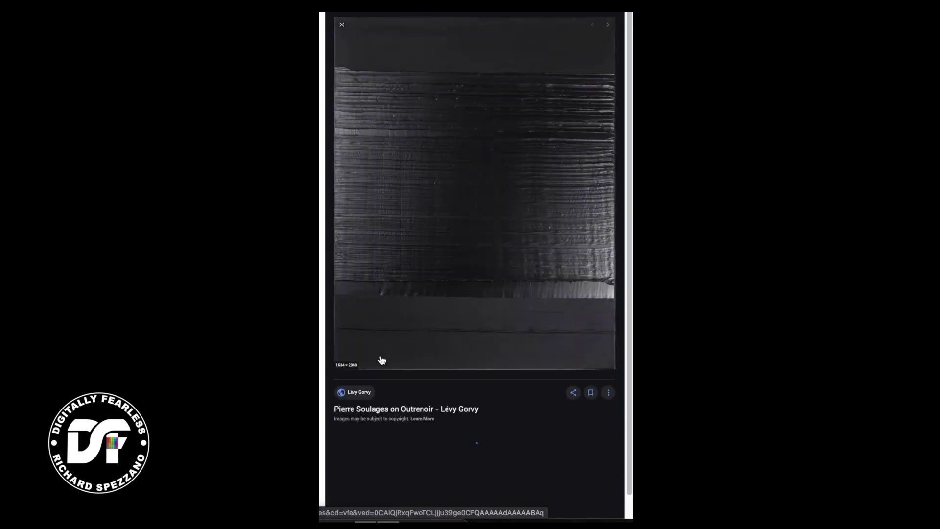
{"action": "scroll", "coordinate": [487, 168], "scroll_direction": "down", "scroll_amount": 5}
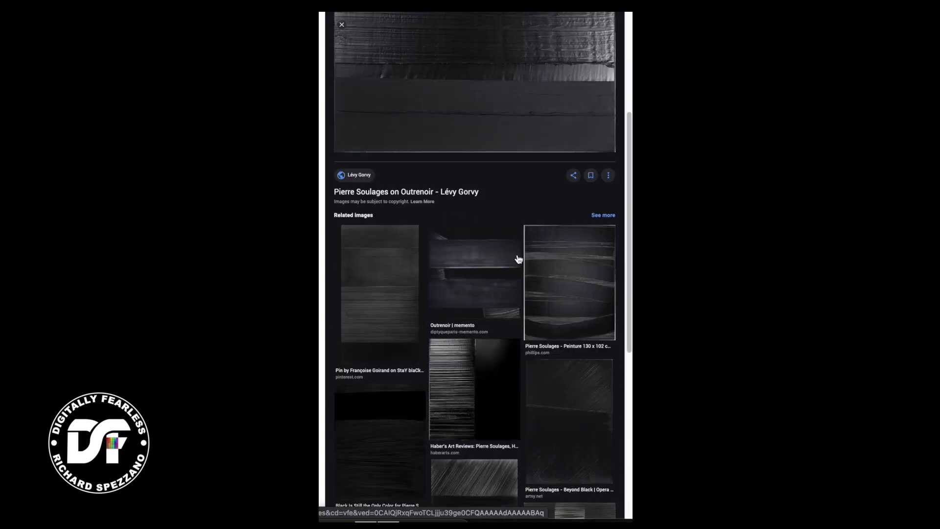
{"action": "left_click", "coordinate": [564, 266]}
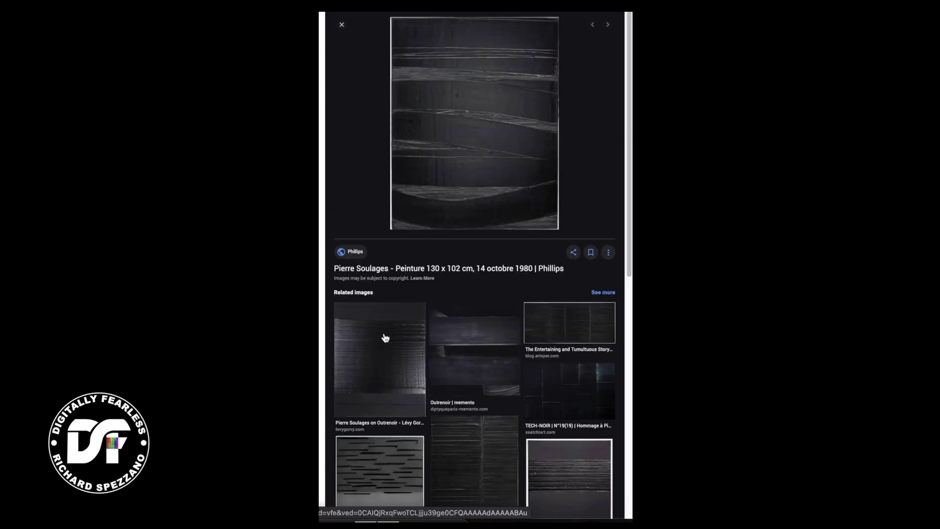
{"action": "left_click", "coordinate": [388, 354]}
{"action": "scroll", "coordinate": [446, 228], "scroll_direction": "down", "scroll_amount": 5}
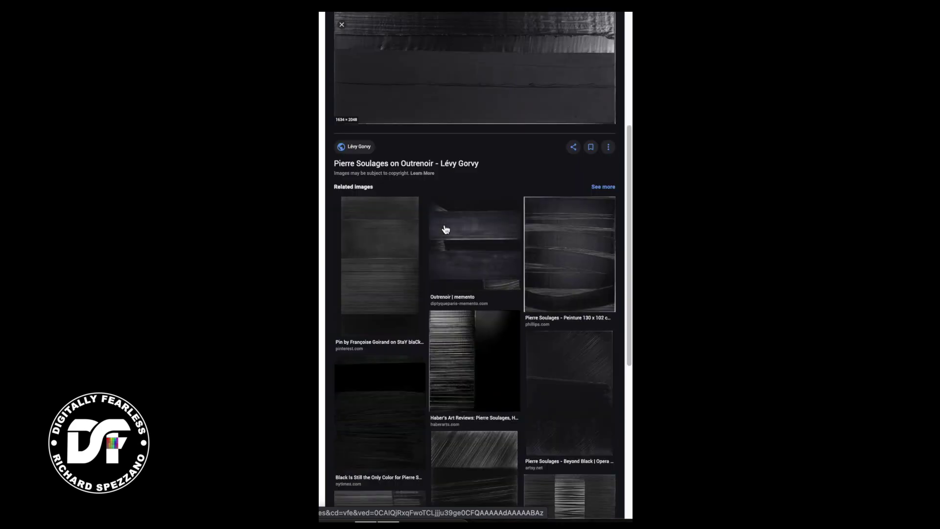
{"action": "left_click", "coordinate": [561, 262]}
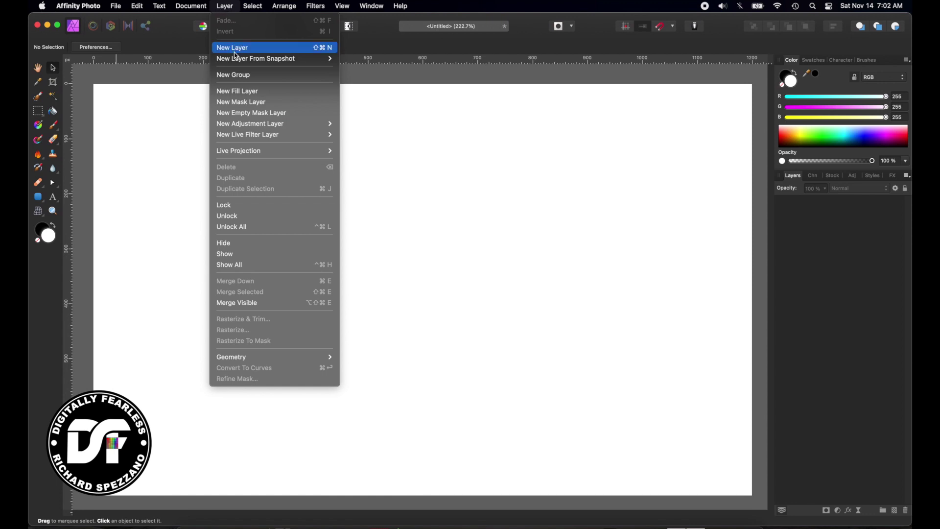
Add a fill layer to the blank document and set its colour to black (000000).
{"action": "left_click", "coordinate": [241, 92]}
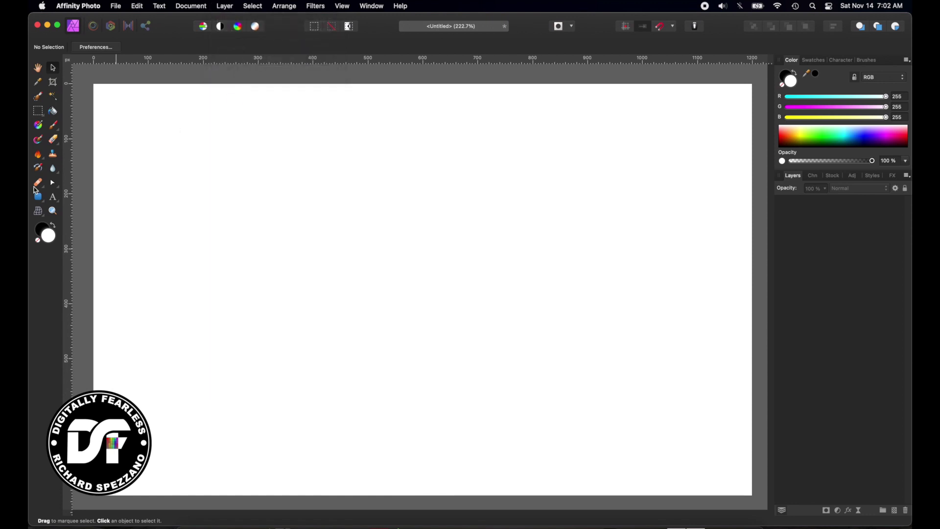
{"action": "double_click", "coordinate": [44, 234]}
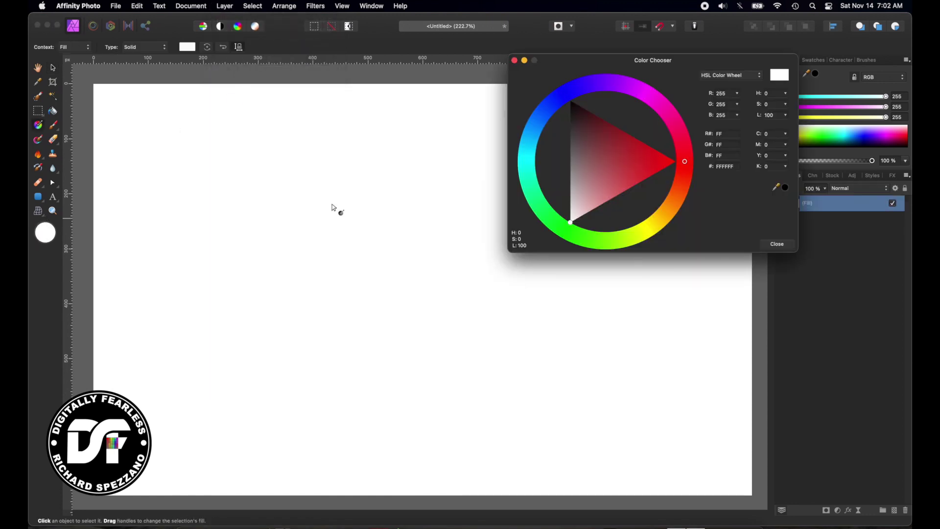
{"action": "left_click_drag", "start_coordinate": [571, 163], "coordinate": [568, 89]}
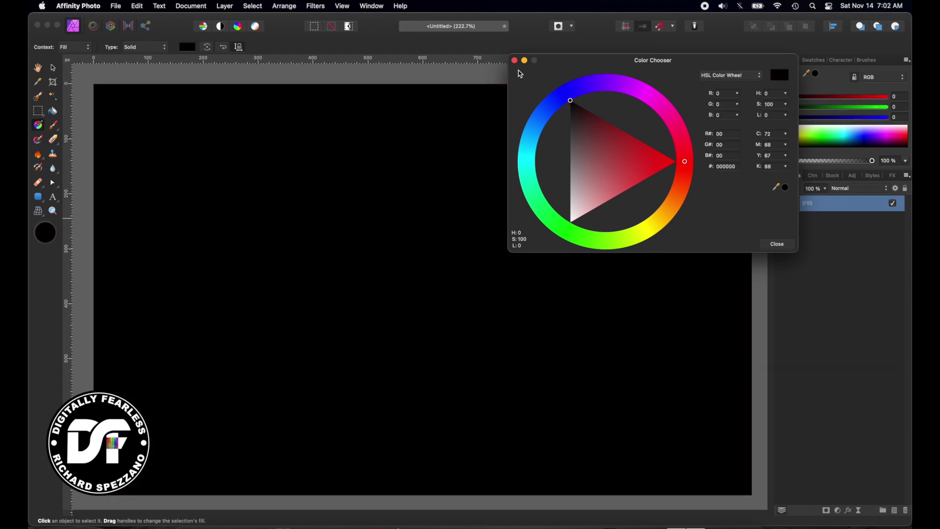
{"action": "left_click", "coordinate": [514, 60]}
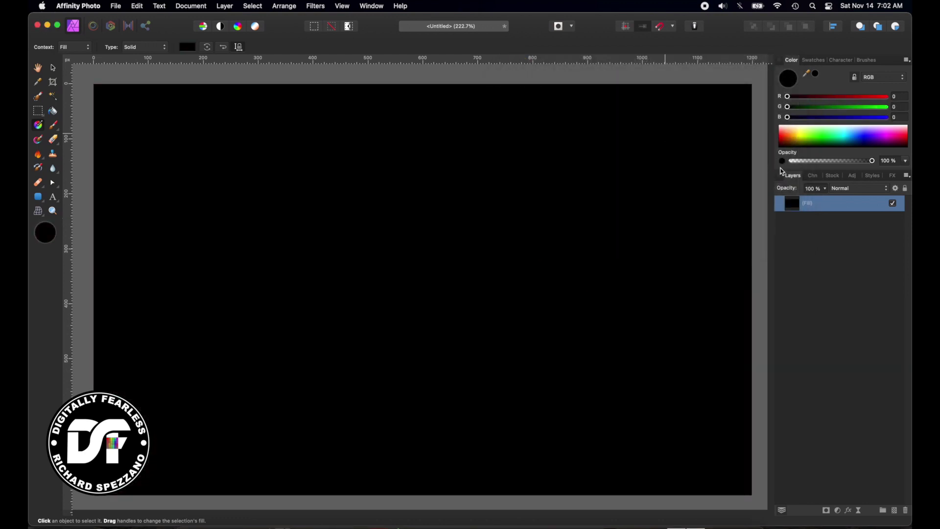
Hide the black fill layer and add a new pixel layer above it.
{"action": "left_click", "coordinate": [895, 204]}
{"action": "left_click", "coordinate": [877, 231]}
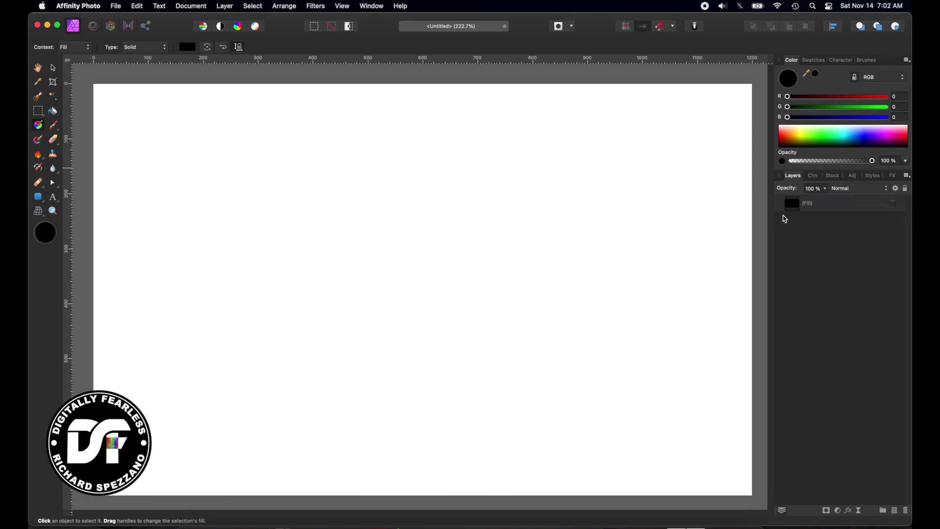
{"action": "left_click", "coordinate": [895, 511]}
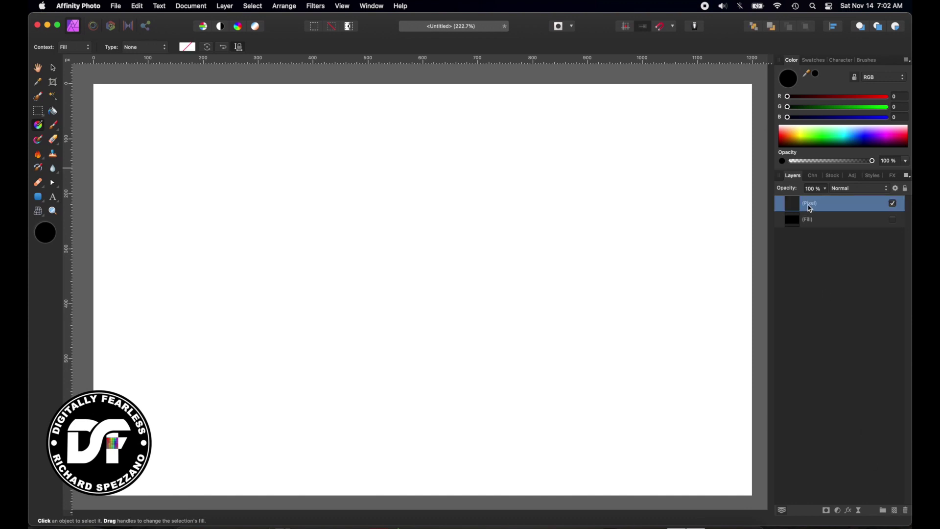
Paint stacked horizontal black strokes down the right half of the canvas with the streaky 128 px Oils brush.
{"action": "left_click", "coordinate": [54, 125]}
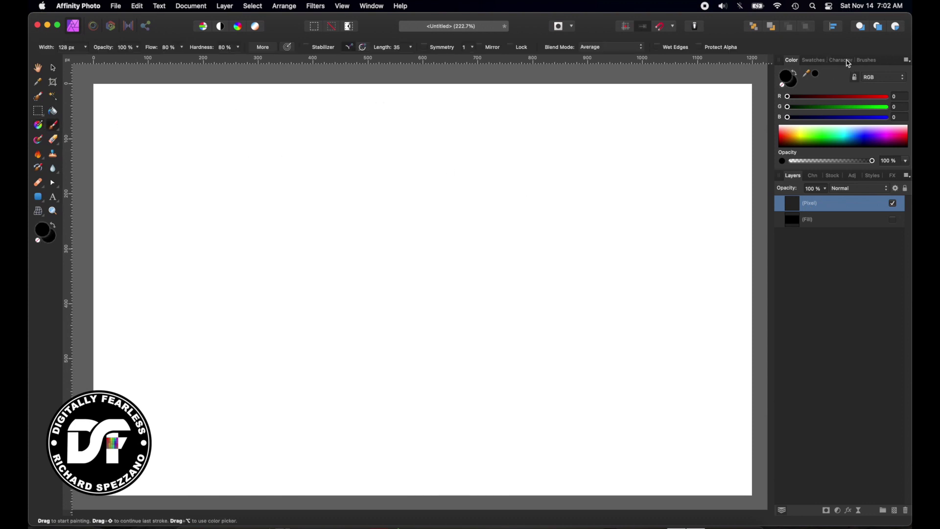
{"action": "left_click", "coordinate": [867, 61]}
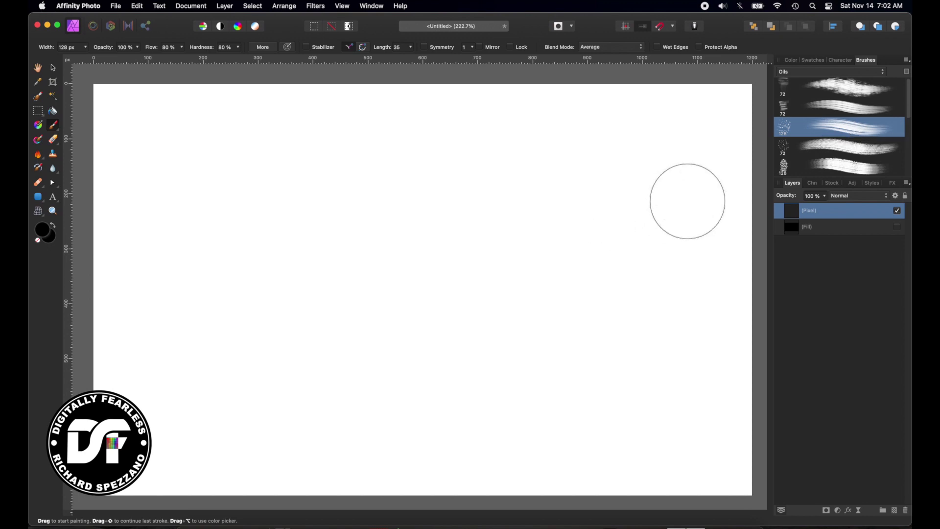
{"action": "mouse_move", "coordinate": [686, 198]}
{"action": "left_mouse_down"}
{"action": "mouse_move", "coordinate": [608, 188]}
{"action": "mouse_move", "coordinate": [517, 195]}
{"action": "left_mouse_up"}
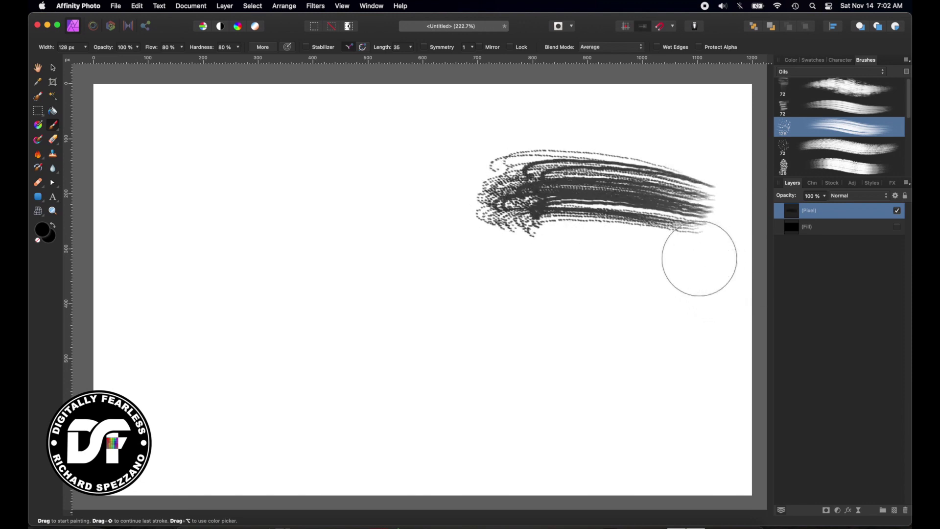
{"action": "left_click_drag", "start_coordinate": [699, 256], "coordinate": [524, 242]}
{"action": "left_click_drag", "start_coordinate": [701, 296], "coordinate": [477, 286]}
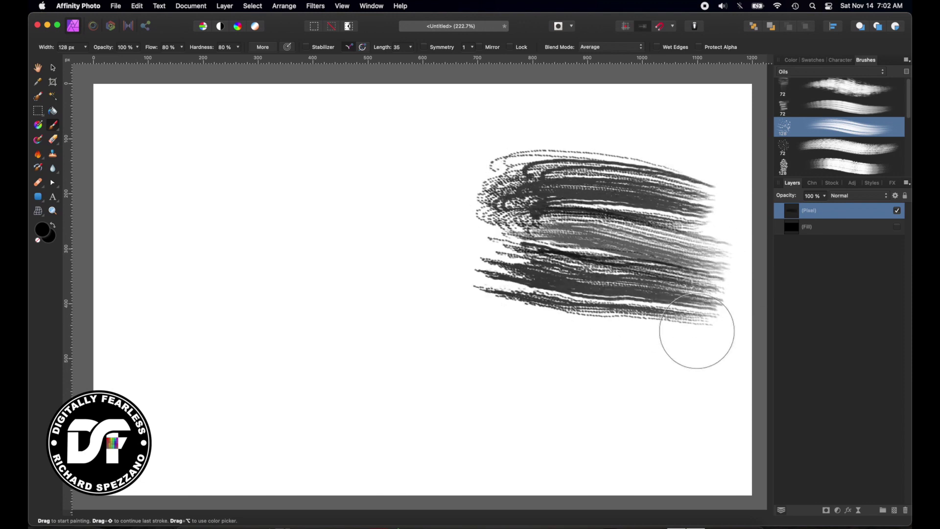
{"action": "mouse_move", "coordinate": [701, 330]}
{"action": "left_mouse_down"}
{"action": "mouse_move", "coordinate": [586, 315]}
{"action": "mouse_move", "coordinate": [504, 321]}
{"action": "left_mouse_up"}
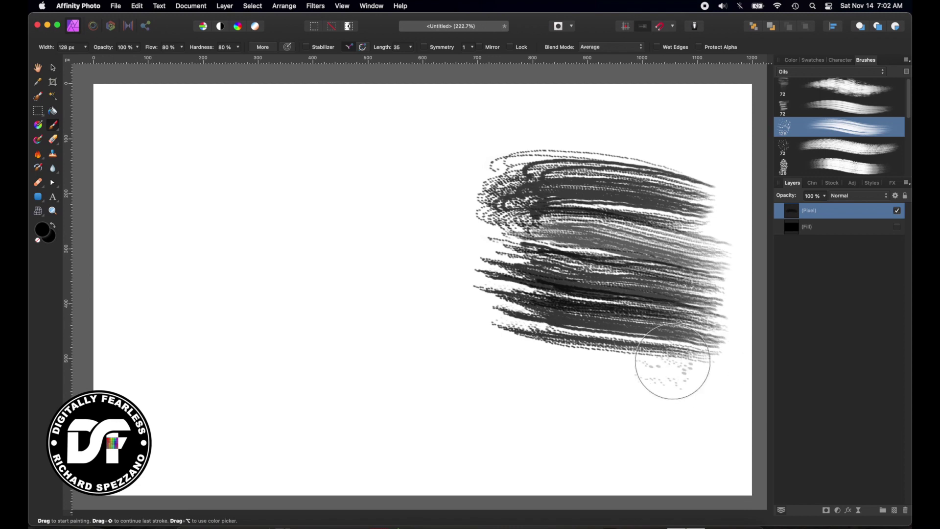
{"action": "left_click_drag", "start_coordinate": [708, 364], "coordinate": [519, 375]}
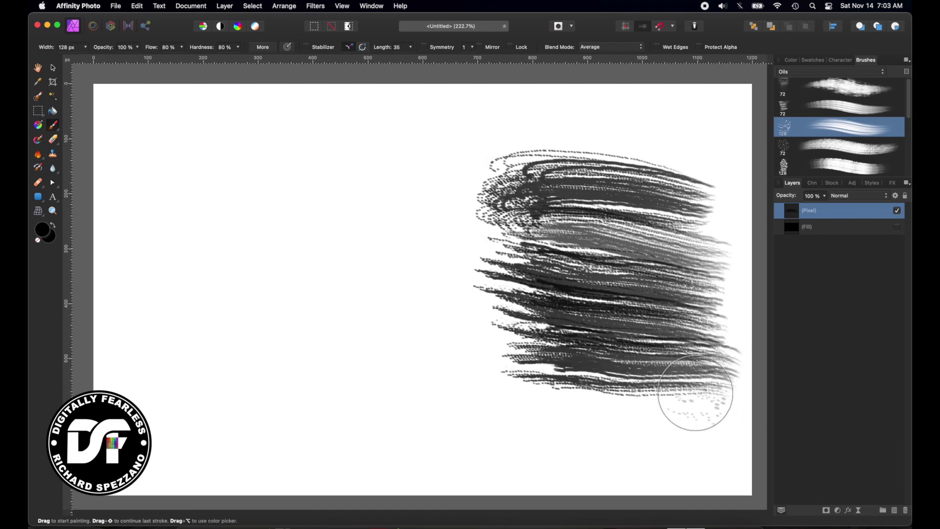
{"action": "left_click_drag", "start_coordinate": [674, 392], "coordinate": [541, 367]}
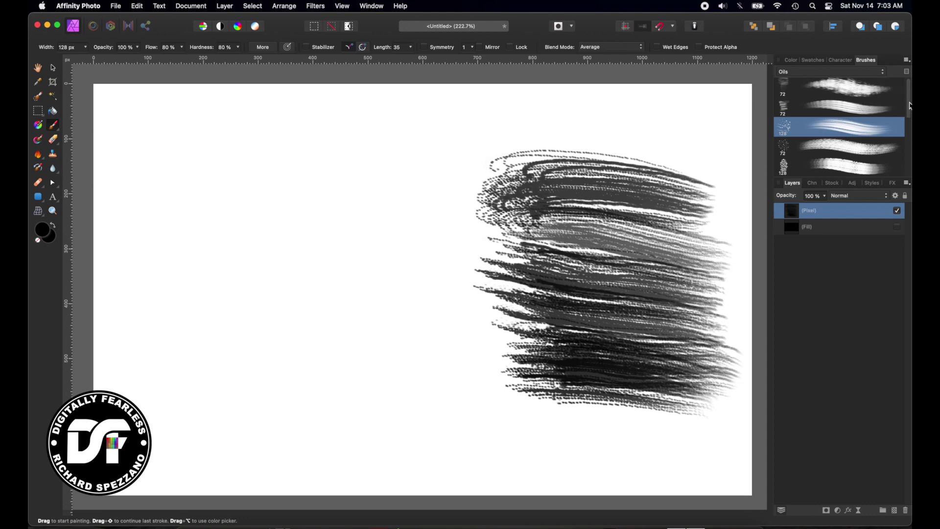
Paint a winding black stroke down the middle of the canvas with a blotchy 128 px brush from the end of the Oils set.
{"action": "left_click_drag", "start_coordinate": [911, 106], "coordinate": [899, 166]}
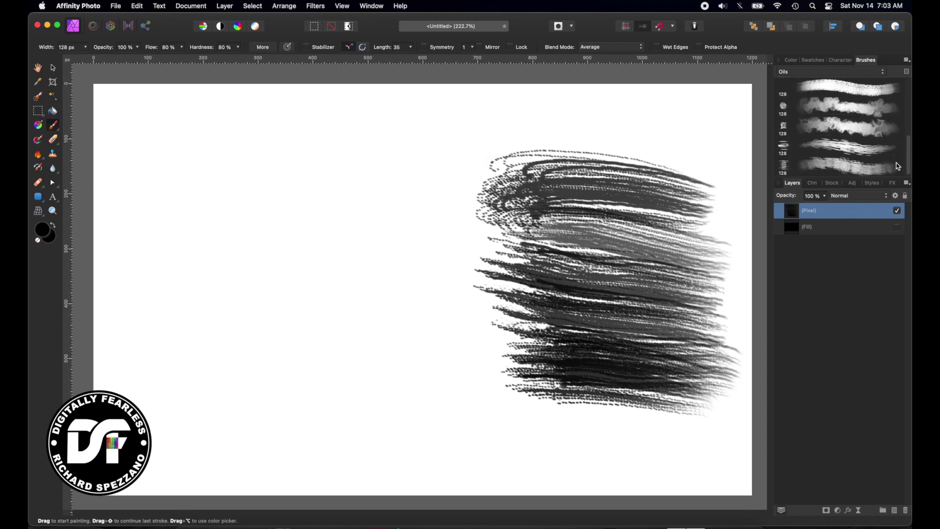
{"action": "left_click", "coordinate": [813, 107]}
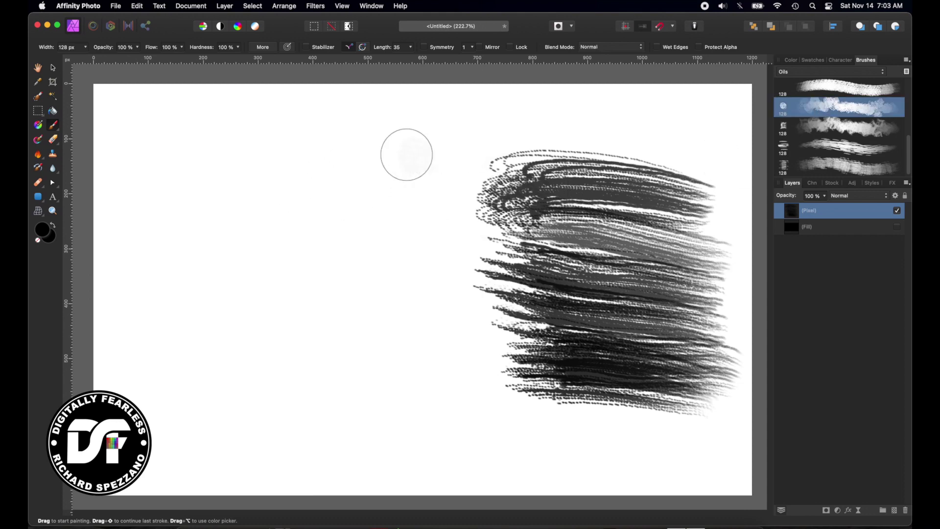
{"action": "mouse_move", "coordinate": [407, 155]}
{"action": "left_mouse_down"}
{"action": "mouse_move", "coordinate": [347, 167]}
{"action": "mouse_move", "coordinate": [442, 240]}
{"action": "mouse_move", "coordinate": [287, 302]}
{"action": "mouse_move", "coordinate": [405, 346]}
{"action": "mouse_move", "coordinate": [453, 381]}
{"action": "mouse_move", "coordinate": [425, 404]}
{"action": "left_mouse_up"}
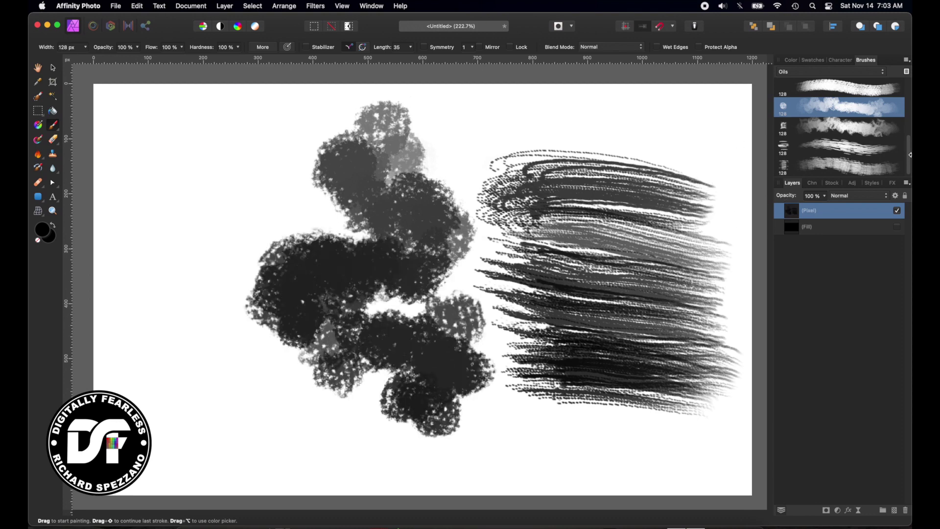
Paint a vertical black stroke along the canvas's left side with the first brush in the Oils set.
{"action": "scroll", "coordinate": [910, 155], "scroll_direction": "up", "scroll_amount": 1}
{"action": "left_click_drag", "start_coordinate": [911, 157], "coordinate": [911, 103]}
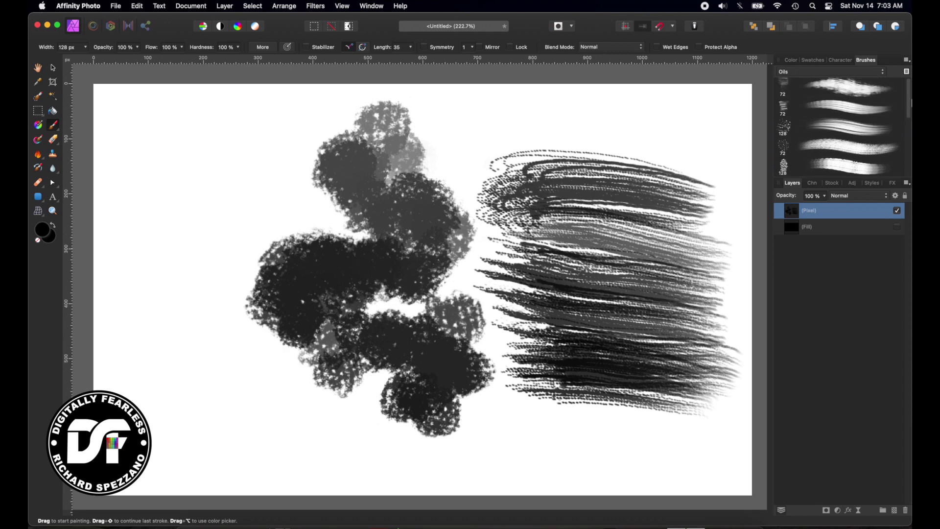
{"action": "left_click", "coordinate": [885, 92]}
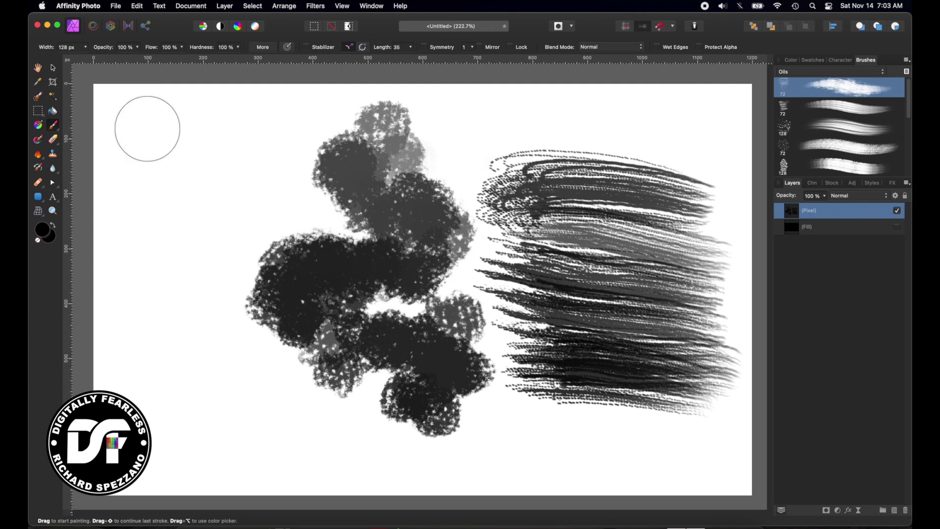
{"action": "mouse_move", "coordinate": [148, 129]}
{"action": "left_mouse_down"}
{"action": "mouse_move", "coordinate": [176, 329]}
{"action": "mouse_move", "coordinate": [175, 414]}
{"action": "mouse_move", "coordinate": [207, 387]}
{"action": "left_mouse_up"}
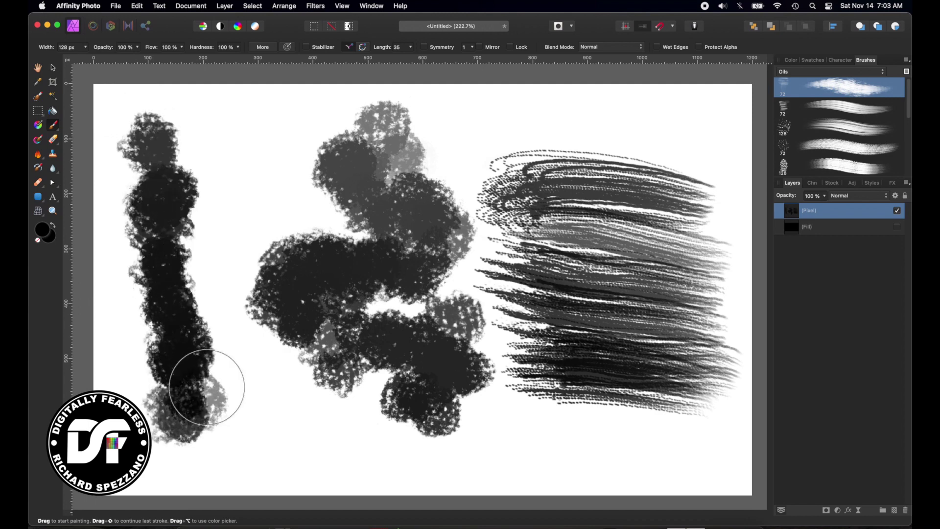
Paint long horizontal black strokes across the bottom and top of the canvas with the streaky 128 px Oils brush.
{"action": "left_click", "coordinate": [847, 130]}
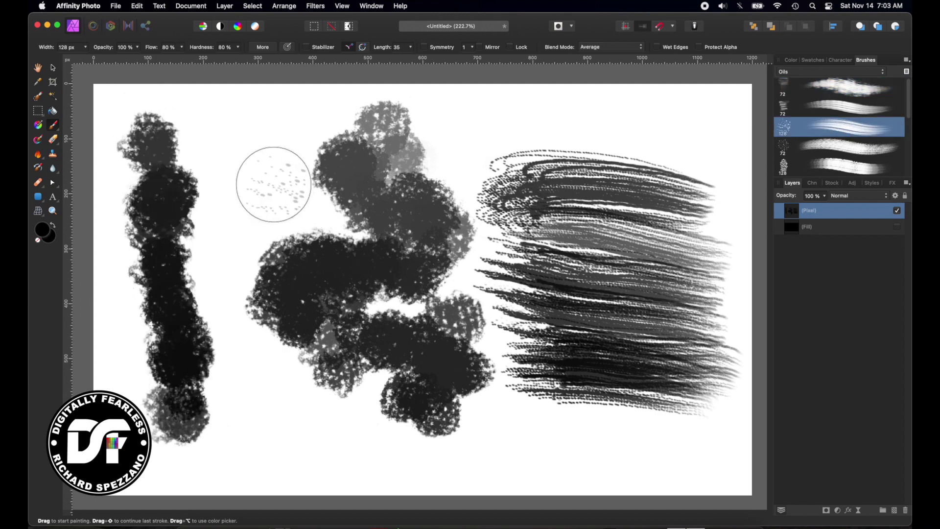
{"action": "mouse_move", "coordinate": [644, 449]}
{"action": "left_mouse_down"}
{"action": "mouse_move", "coordinate": [522, 438]}
{"action": "mouse_move", "coordinate": [190, 430]}
{"action": "left_mouse_up"}
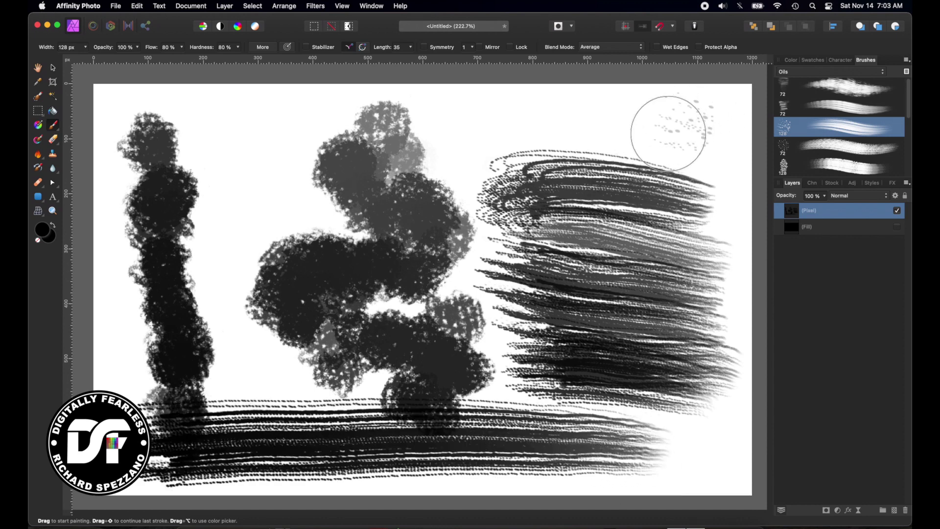
{"action": "left_click_drag", "start_coordinate": [668, 133], "coordinate": [142, 142]}
Show the black fill layer again and enable the 3D layer effect on the painted pixel layer.
{"action": "left_click", "coordinate": [53, 67]}
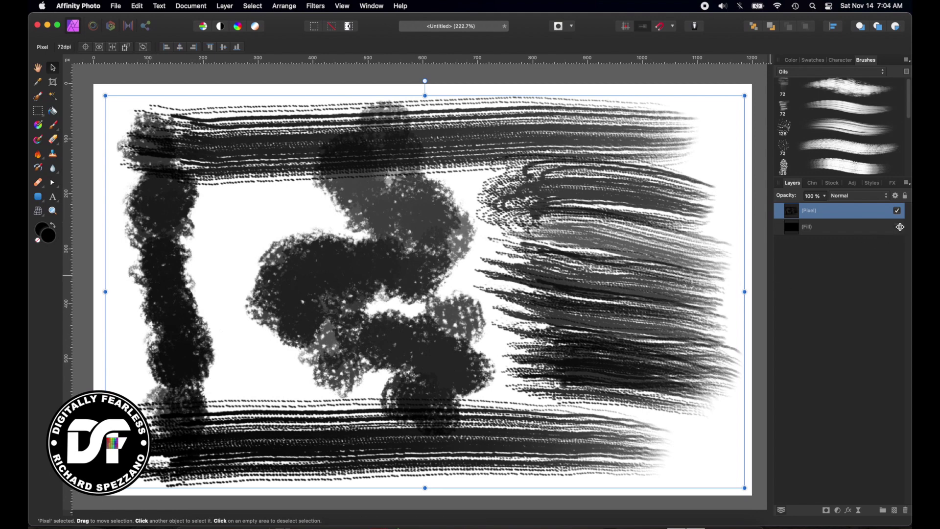
{"action": "left_click", "coordinate": [893, 228]}
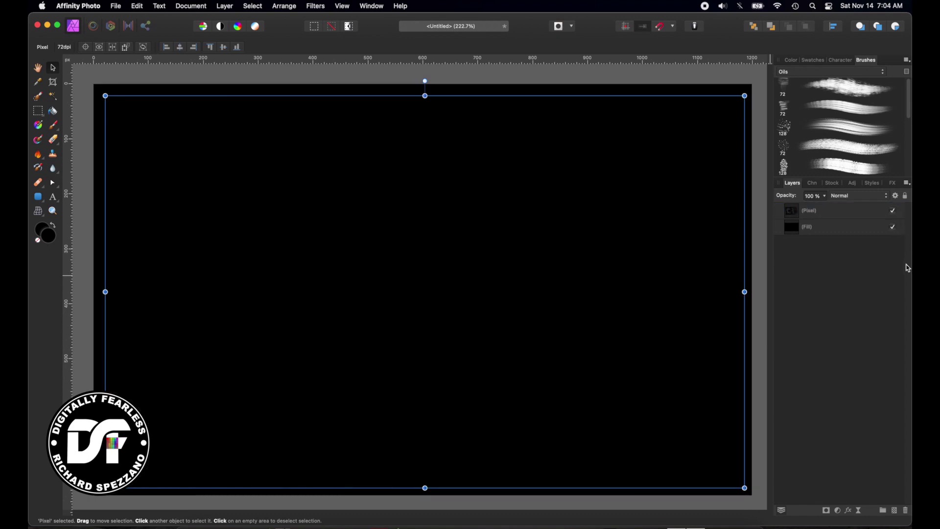
{"action": "left_click", "coordinate": [783, 207]}
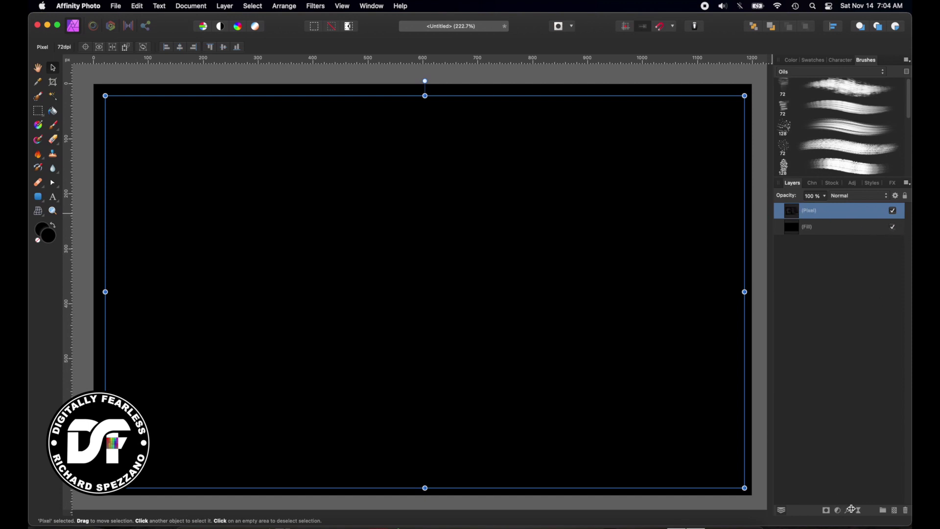
{"action": "left_click", "coordinate": [849, 511]}
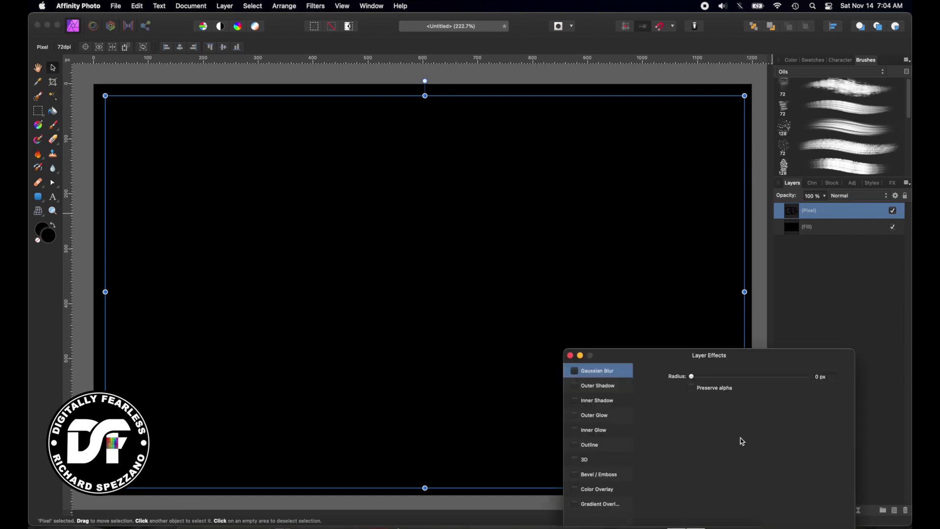
{"action": "left_click", "coordinate": [587, 462]}
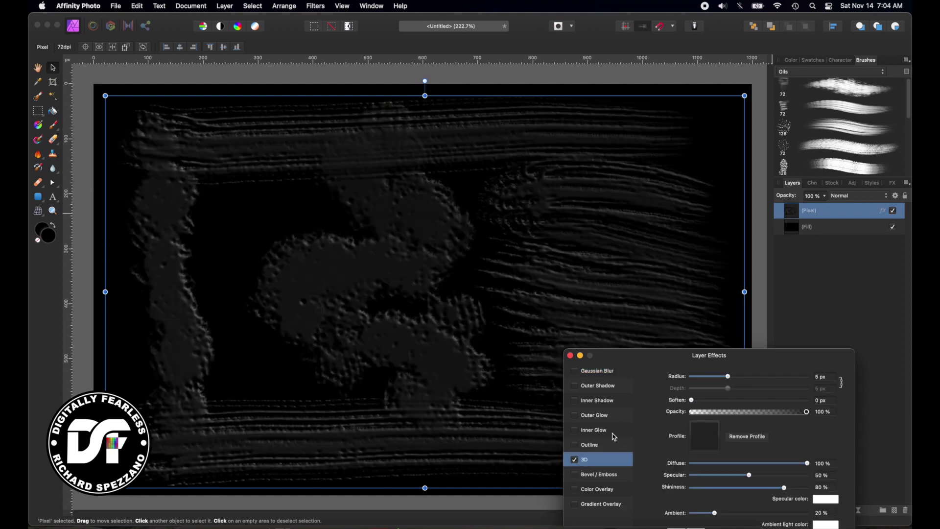
Tune the pixel layer's 3D effect to radius 1.9 px, diffuse 88 %, specular 37 % and shininess 81 %.
{"action": "left_click_drag", "start_coordinate": [728, 376], "coordinate": [724, 380]}
{"action": "left_click_drag", "start_coordinate": [767, 356], "coordinate": [829, 89]}
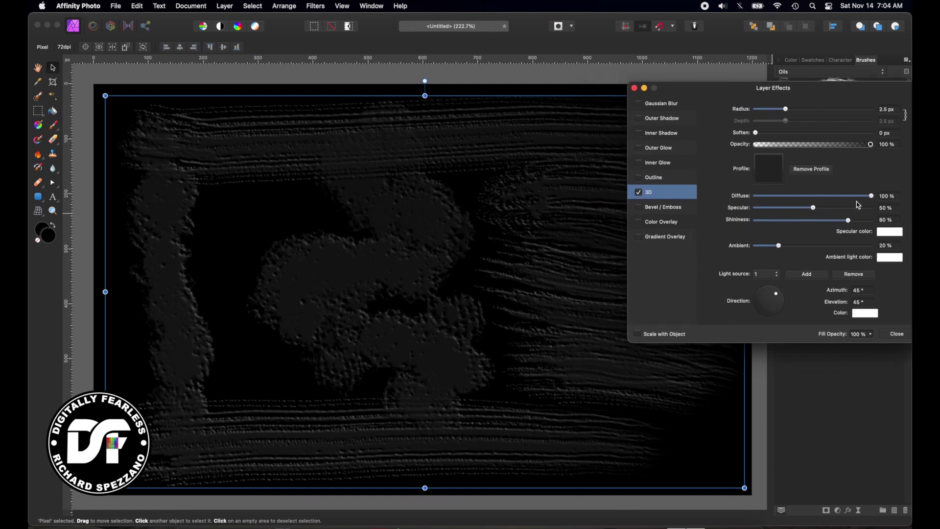
{"action": "left_click_drag", "start_coordinate": [787, 110], "coordinate": [786, 112]}
{"action": "left_click_drag", "start_coordinate": [874, 200], "coordinate": [794, 208]}
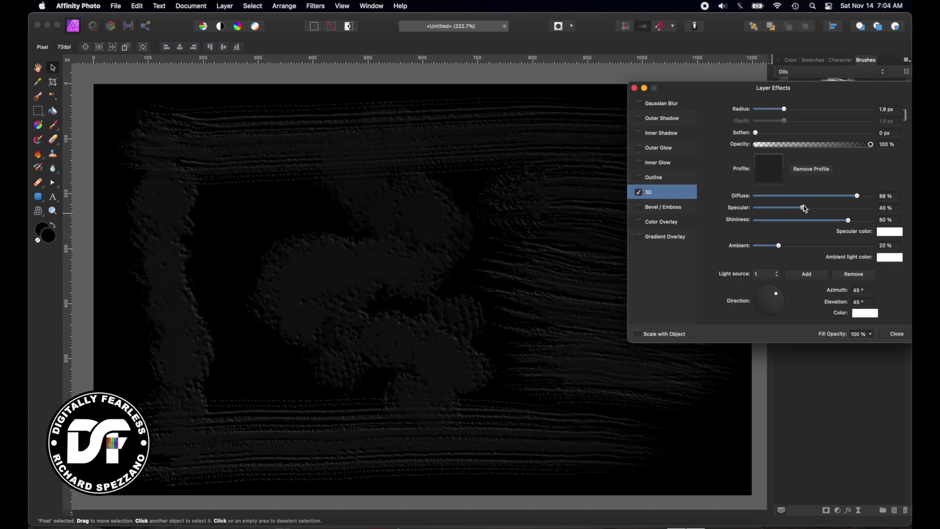
{"action": "left_click_drag", "start_coordinate": [805, 210], "coordinate": [850, 223]}
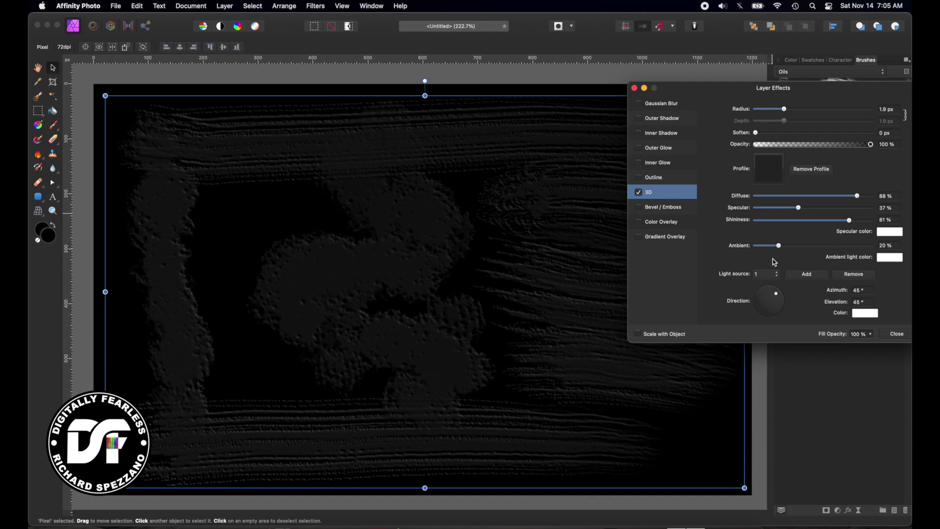
{"action": "left_click", "coordinate": [899, 336]}
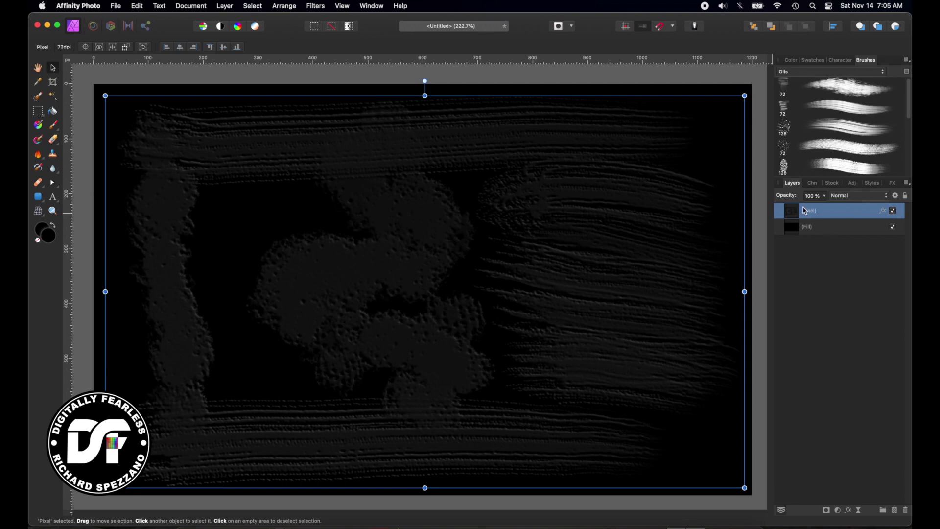
Add a Live Lighting filter to the painted pixel layer and place its spot light beyond the canvas's left edge, at about 56 % distance.
{"action": "left_click", "coordinate": [860, 511]}
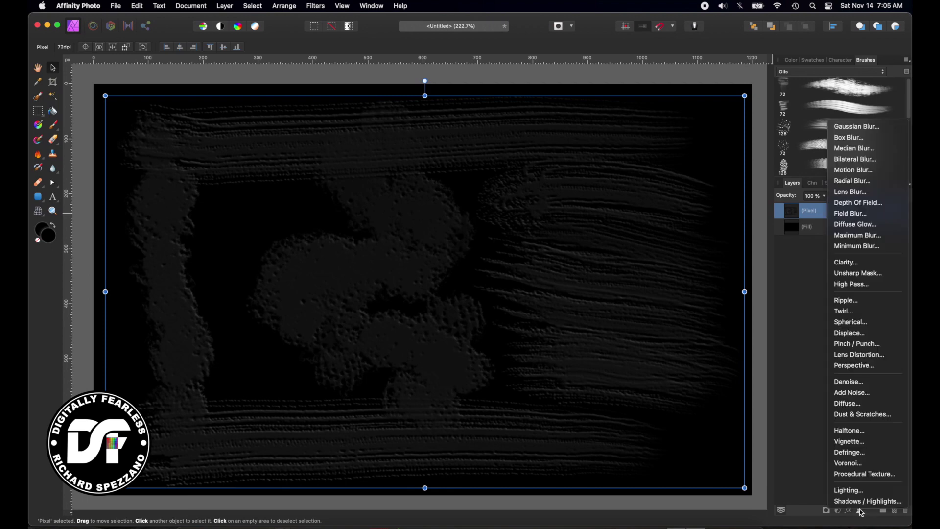
{"action": "left_click", "coordinate": [857, 490]}
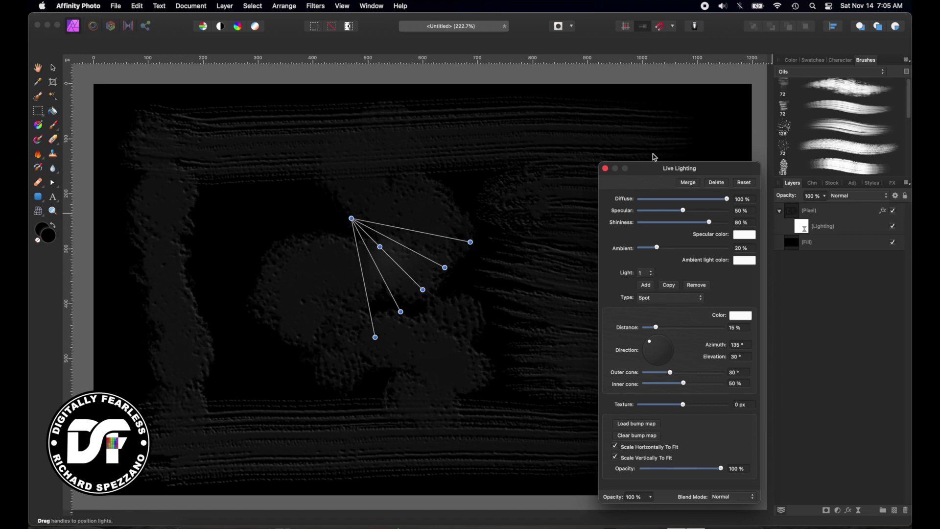
{"action": "left_click_drag", "start_coordinate": [652, 168], "coordinate": [752, 193]}
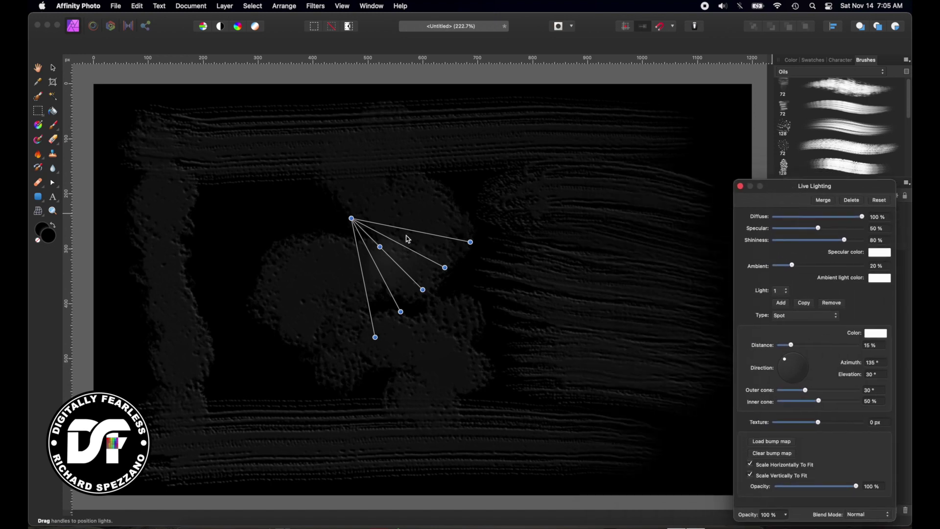
{"action": "left_click_drag", "start_coordinate": [354, 221], "coordinate": [627, 45]}
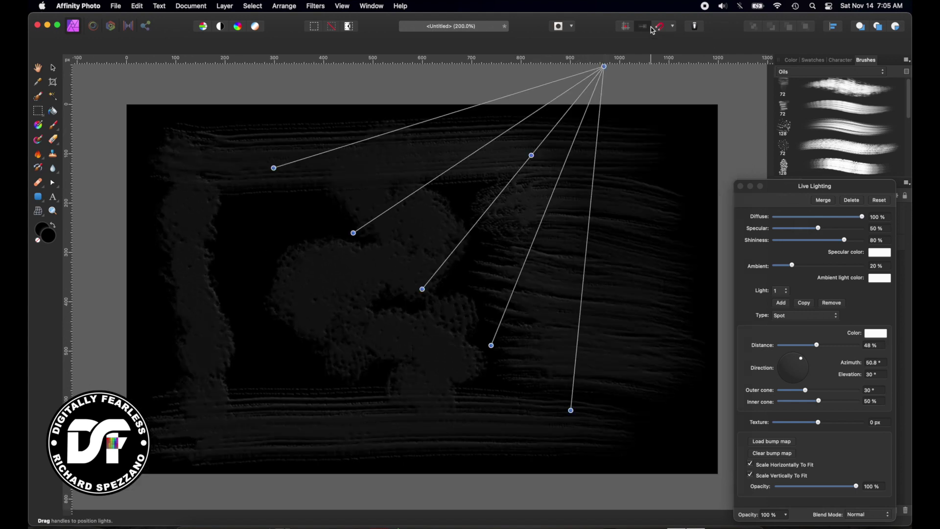
{"action": "key", "text": "super+minus"}
{"action": "key", "text": "super+minus"}
{"action": "left_click_drag", "start_coordinate": [556, 122], "coordinate": [171, 319]}
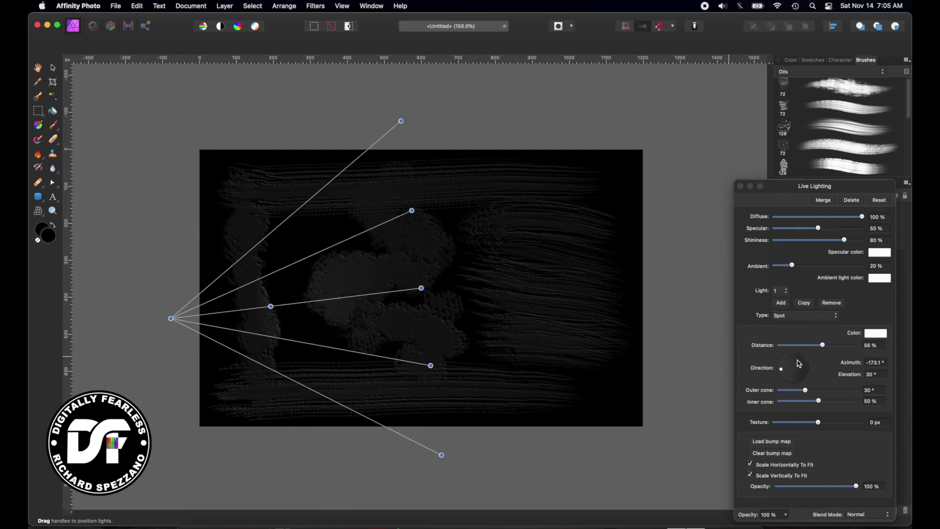
Try a point light in place of the spot, with its source just right of the canvas center.
{"action": "left_click", "coordinate": [791, 315]}
{"action": "left_click", "coordinate": [788, 327]}
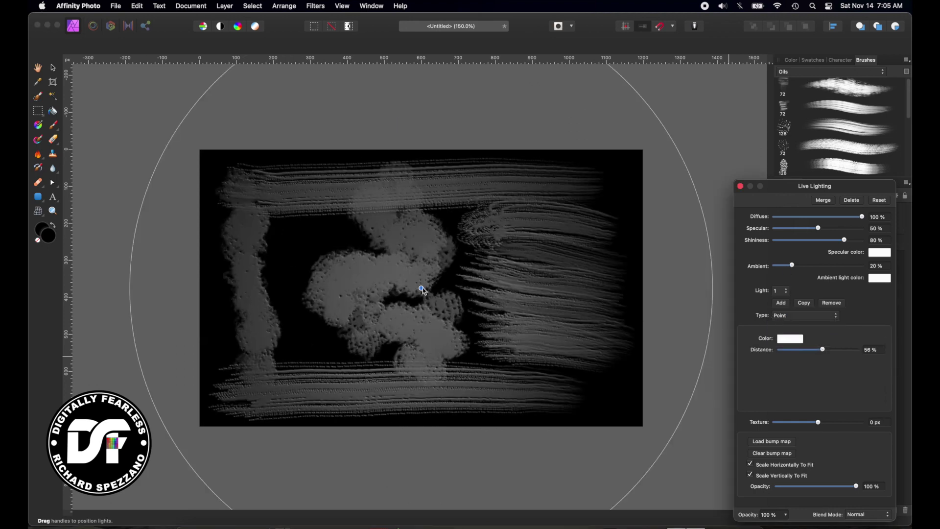
{"action": "mouse_move", "coordinate": [422, 289]}
{"action": "left_mouse_down"}
{"action": "mouse_move", "coordinate": [390, 313]}
{"action": "mouse_move", "coordinate": [377, 393]}
{"action": "mouse_move", "coordinate": [387, 402]}
{"action": "mouse_move", "coordinate": [440, 288]}
{"action": "left_mouse_up"}
Make the light directional and aim it from the upper right at about 21.7° azimuth and 1° elevation.
{"action": "left_click", "coordinate": [794, 315]}
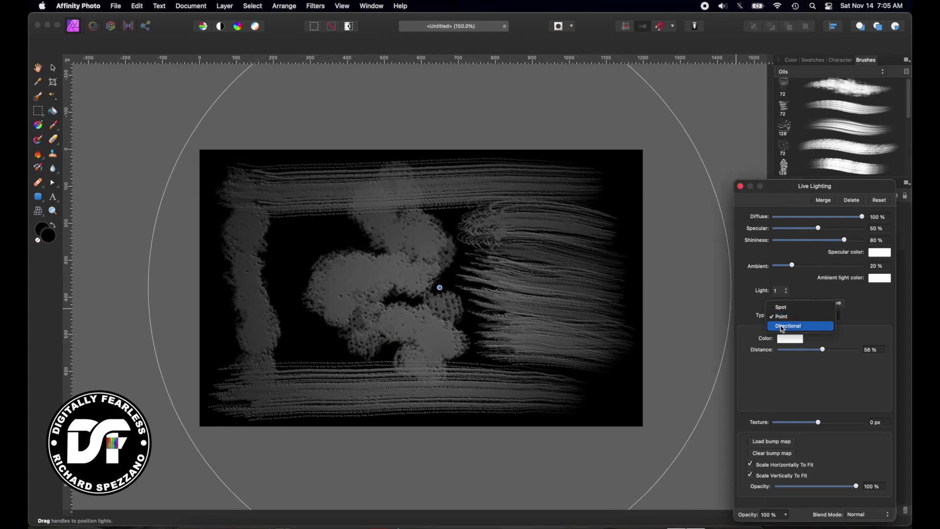
{"action": "left_click", "coordinate": [782, 327]}
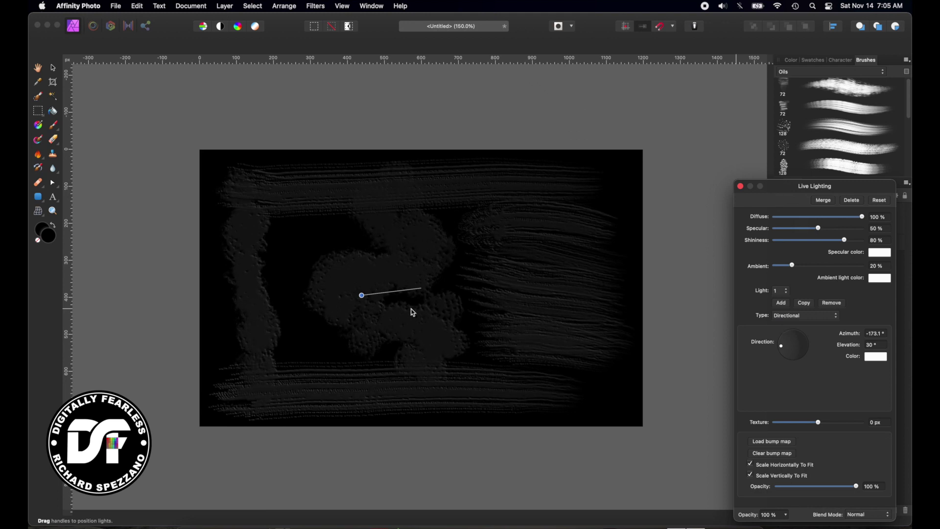
{"action": "mouse_move", "coordinate": [362, 298]}
{"action": "left_mouse_down"}
{"action": "mouse_move", "coordinate": [321, 271]}
{"action": "mouse_move", "coordinate": [407, 351]}
{"action": "mouse_move", "coordinate": [357, 382]}
{"action": "mouse_move", "coordinate": [497, 431]}
{"action": "mouse_move", "coordinate": [535, 387]}
{"action": "mouse_move", "coordinate": [596, 256]}
{"action": "mouse_move", "coordinate": [411, 275]}
{"action": "mouse_move", "coordinate": [433, 272]}
{"action": "mouse_move", "coordinate": [451, 232]}
{"action": "mouse_move", "coordinate": [450, 248]}
{"action": "left_mouse_up"}
{"action": "key", "text": "super+2"}
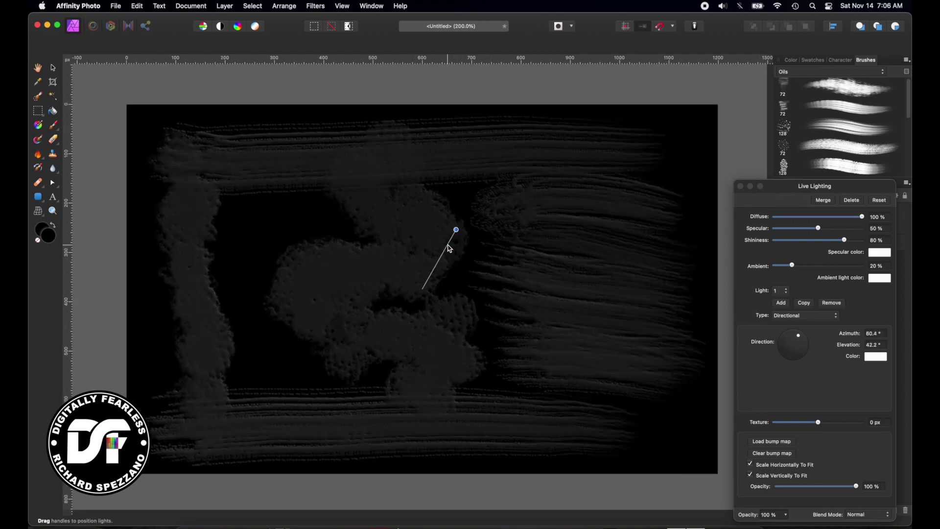
{"action": "left_click_drag", "start_coordinate": [459, 233], "coordinate": [636, 223]}
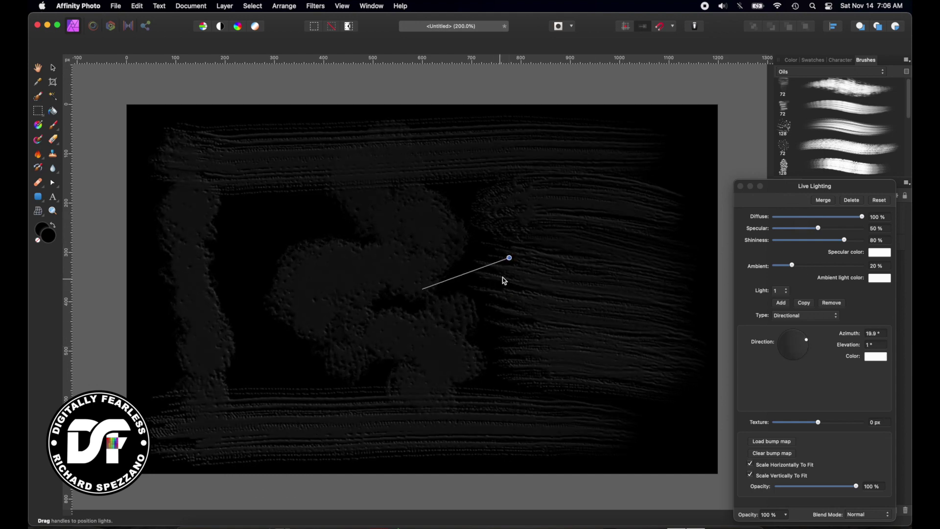
{"action": "left_click_drag", "start_coordinate": [510, 258], "coordinate": [513, 257]}
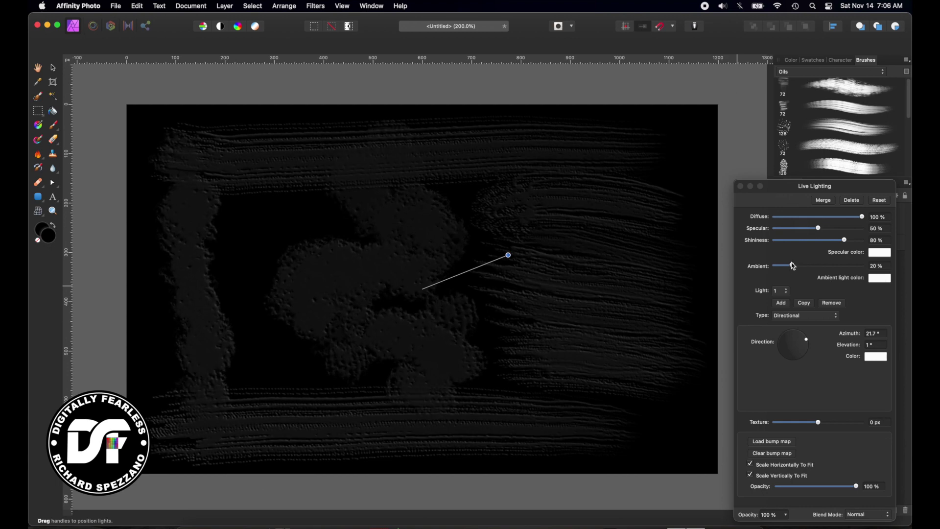
Set the lighting's ambient to 27 % and specular to 66 %, with a blue ambient light color (H 236, S 100, L 49).
{"action": "mouse_move", "coordinate": [794, 266]}
{"action": "left_mouse_down"}
{"action": "mouse_move", "coordinate": [805, 268]}
{"action": "mouse_move", "coordinate": [786, 271]}
{"action": "left_mouse_up"}
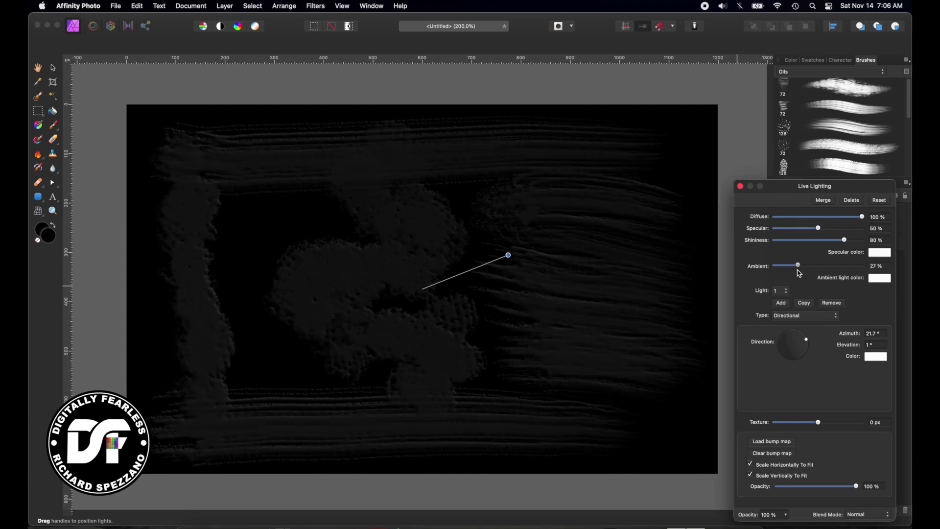
{"action": "mouse_move", "coordinate": [821, 229]}
{"action": "left_mouse_down"}
{"action": "mouse_move", "coordinate": [779, 240]}
{"action": "mouse_move", "coordinate": [835, 240]}
{"action": "left_mouse_up"}
{"action": "left_click", "coordinate": [881, 279]}
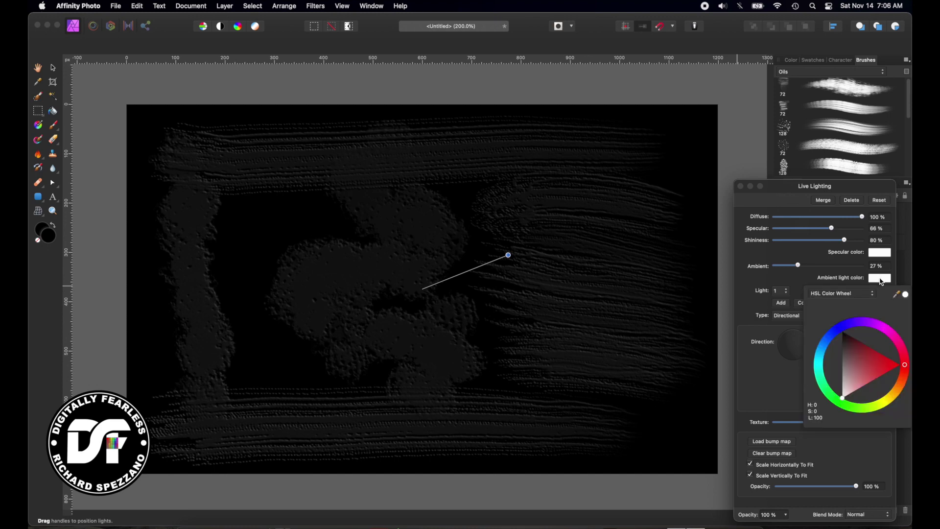
{"action": "left_click", "coordinate": [839, 334]}
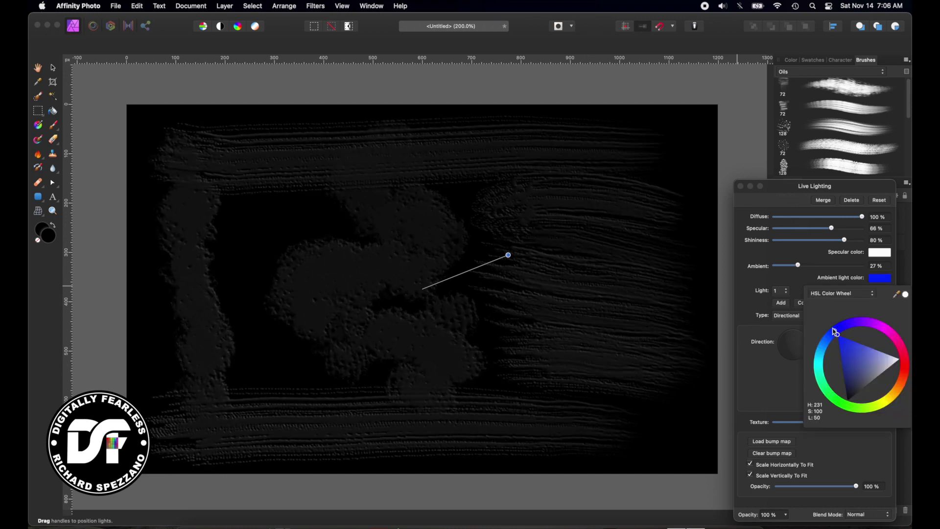
{"action": "left_click", "coordinate": [836, 333]}
{"action": "left_click_drag", "start_coordinate": [841, 339], "coordinate": [817, 289]}
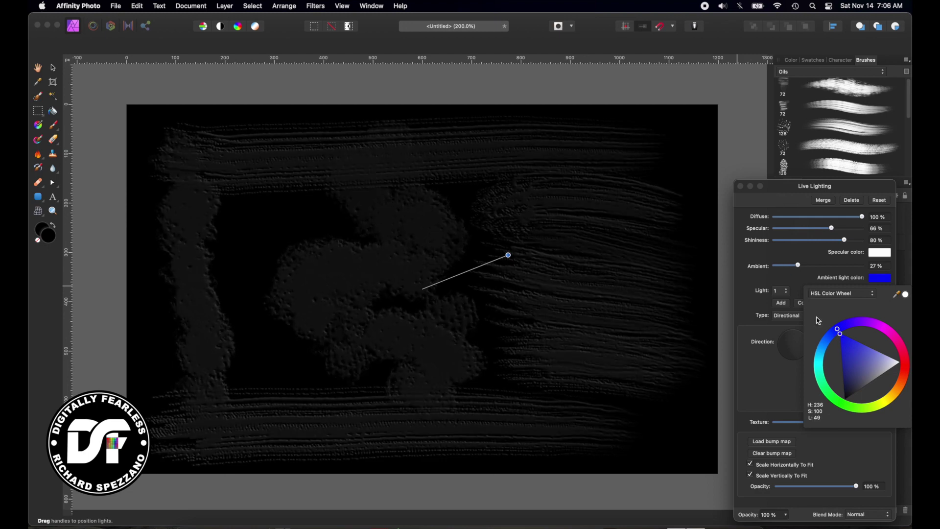
Set the specular color to blue (H 233, S 100, L 50) and nudge the directional light to about 19.8° azimuth.
{"action": "left_click", "coordinate": [884, 257]}
{"action": "left_click", "coordinate": [881, 254]}
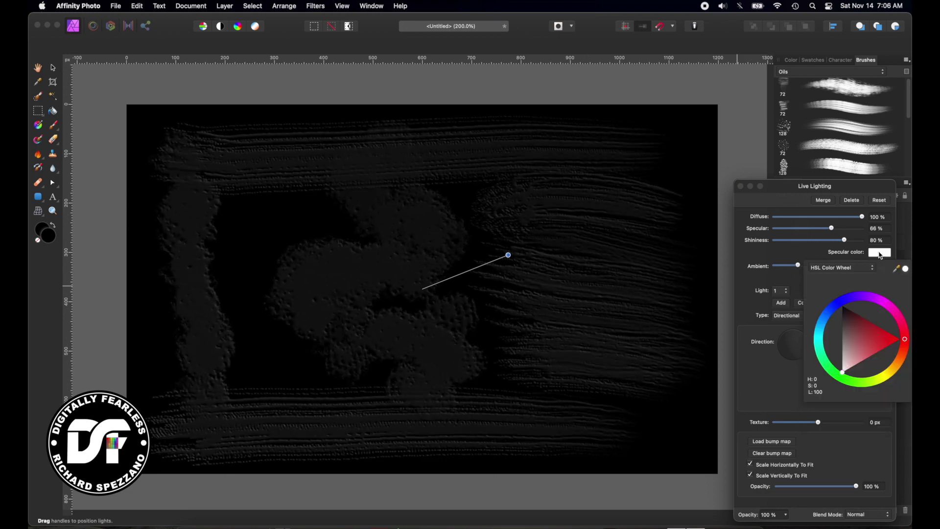
{"action": "left_click", "coordinate": [837, 306]}
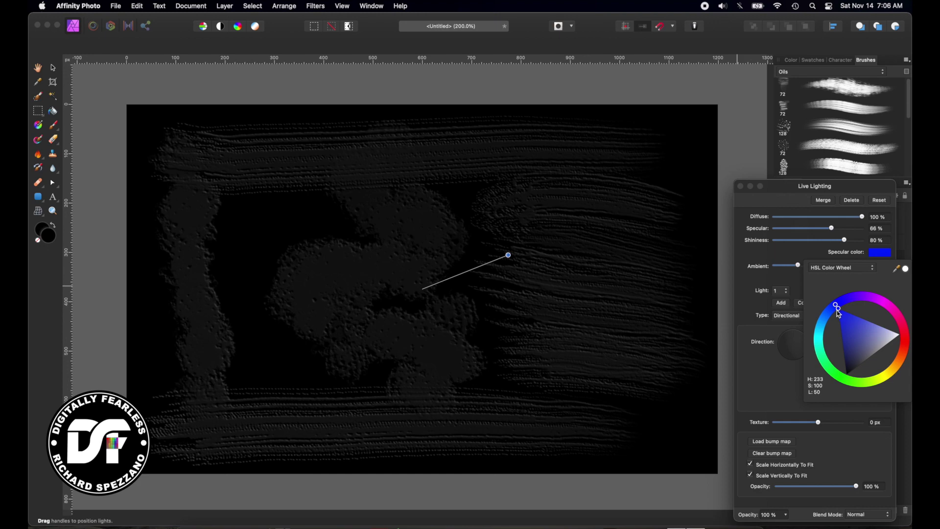
{"action": "left_click", "coordinate": [760, 278]}
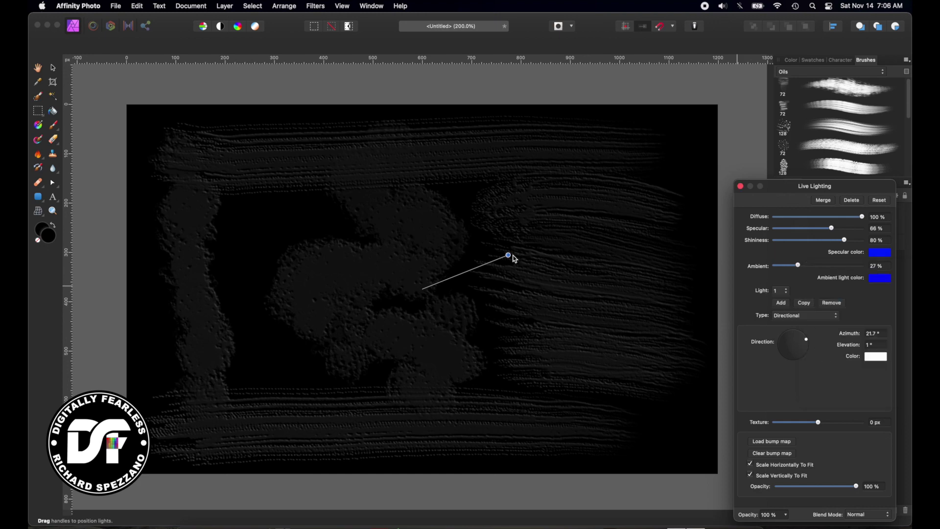
{"action": "left_click_drag", "start_coordinate": [509, 258], "coordinate": [510, 257]}
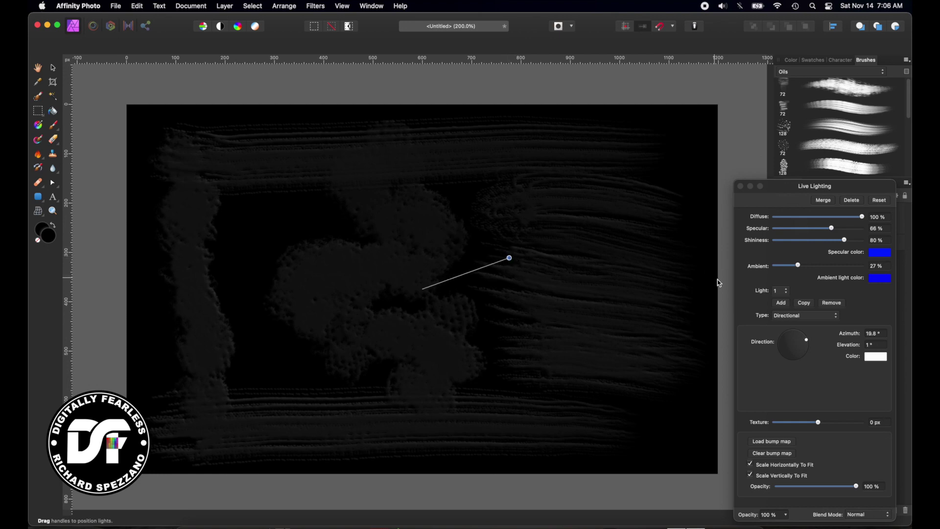
Add a second spot light with its source beyond the canvas's lower-left corner, at about 84 % distance, -153.2° azimuth and 49.5° elevation.
{"action": "left_click", "coordinate": [782, 303]}
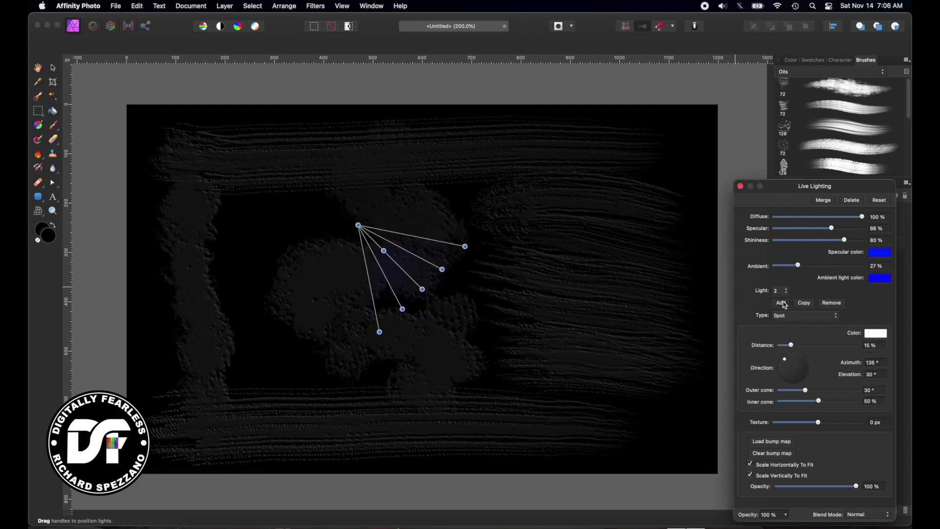
{"action": "left_click_drag", "start_coordinate": [359, 226], "coordinate": [218, 322]}
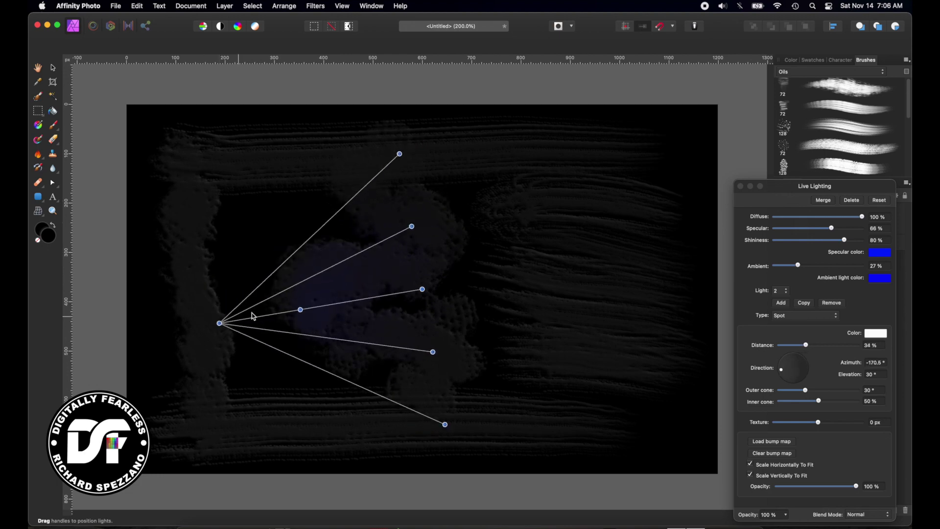
{"action": "left_click_drag", "start_coordinate": [303, 310], "coordinate": [465, 356]}
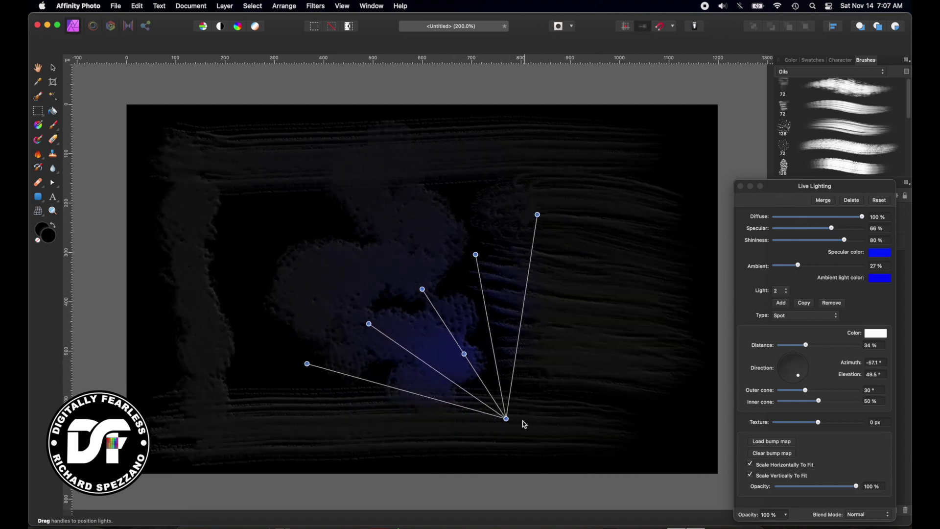
{"action": "left_click_drag", "start_coordinate": [506, 418], "coordinate": [455, 527]}
{"action": "scroll", "coordinate": [552, 451], "scroll_direction": "down", "scroll_amount": 2}
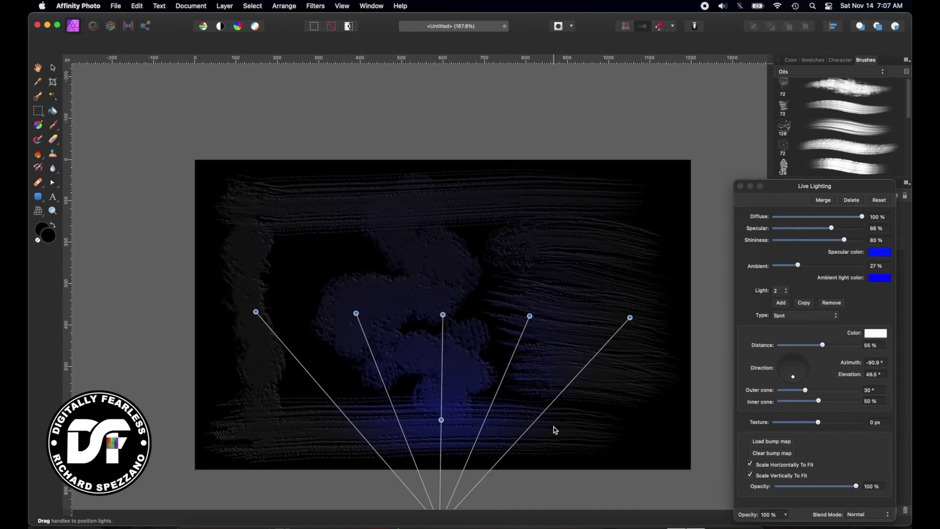
{"action": "key", "text": "space"}
{"action": "left_click_drag", "start_coordinate": [544, 410], "coordinate": [546, 309]}
{"action": "left_click_drag", "start_coordinate": [442, 428], "coordinate": [168, 354]}
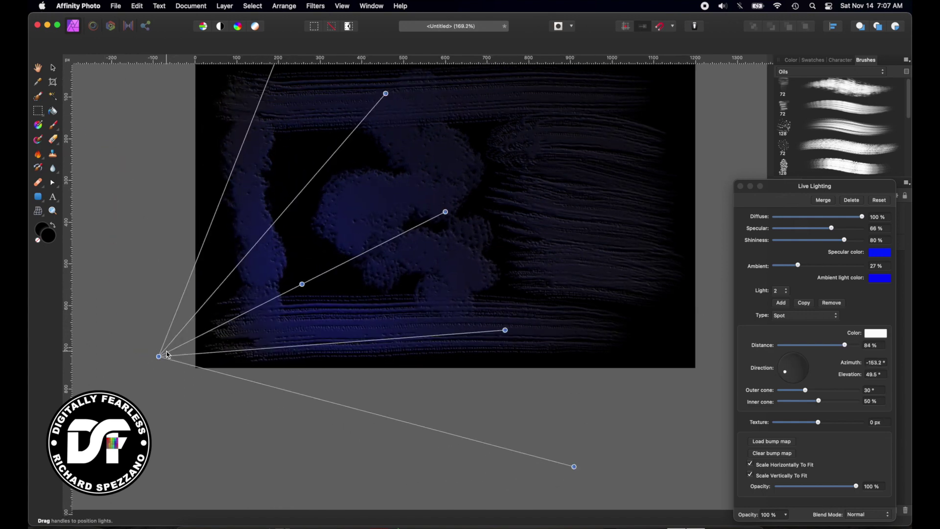
Narrow the spot light's inner cone to 23 %, and set the ambient to 24 % and the bump map opacity to 21 %.
{"action": "scroll", "coordinate": [311, 269], "scroll_direction": "up", "scroll_amount": 5}
{"action": "scroll", "coordinate": [310, 269], "scroll_direction": "right", "scroll_amount": 4}
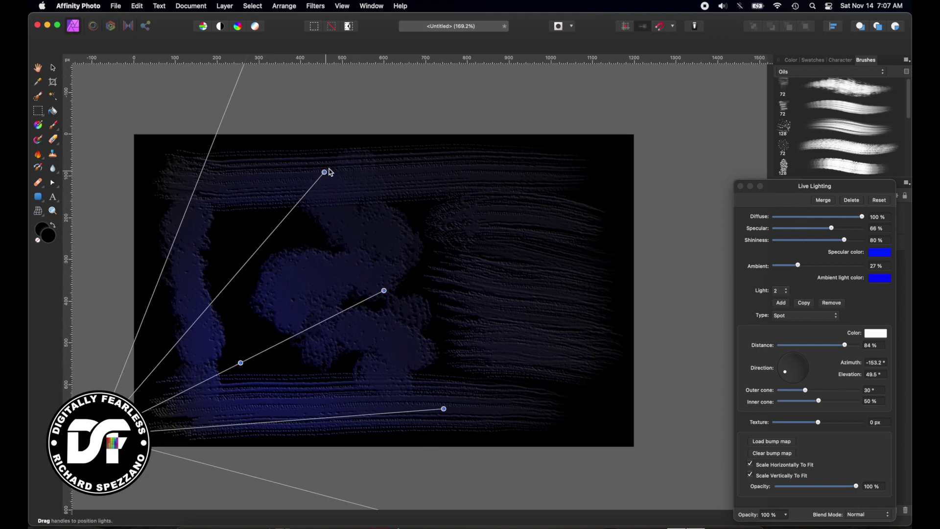
{"action": "left_click_drag", "start_coordinate": [325, 172], "coordinate": [359, 238]}
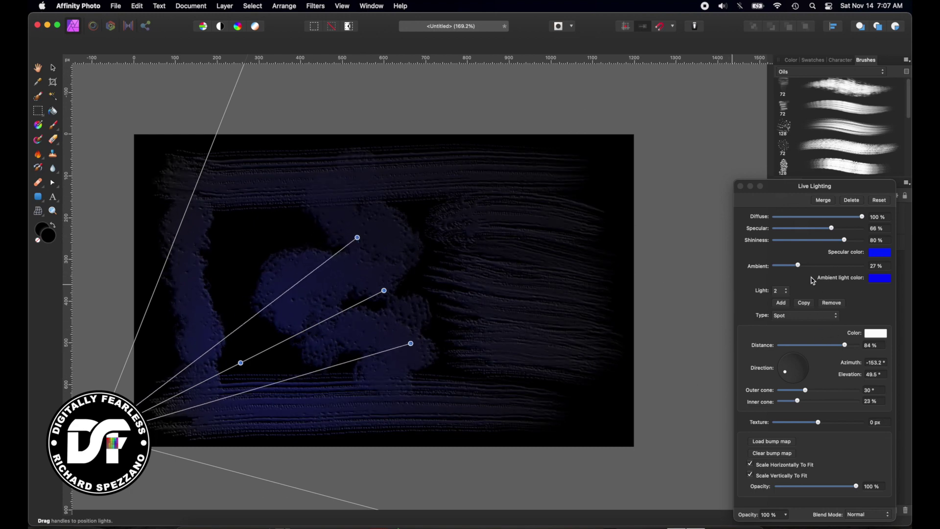
{"action": "mouse_move", "coordinate": [799, 265]}
{"action": "left_mouse_down"}
{"action": "mouse_move", "coordinate": [763, 273]}
{"action": "mouse_move", "coordinate": [794, 267]}
{"action": "left_mouse_up"}
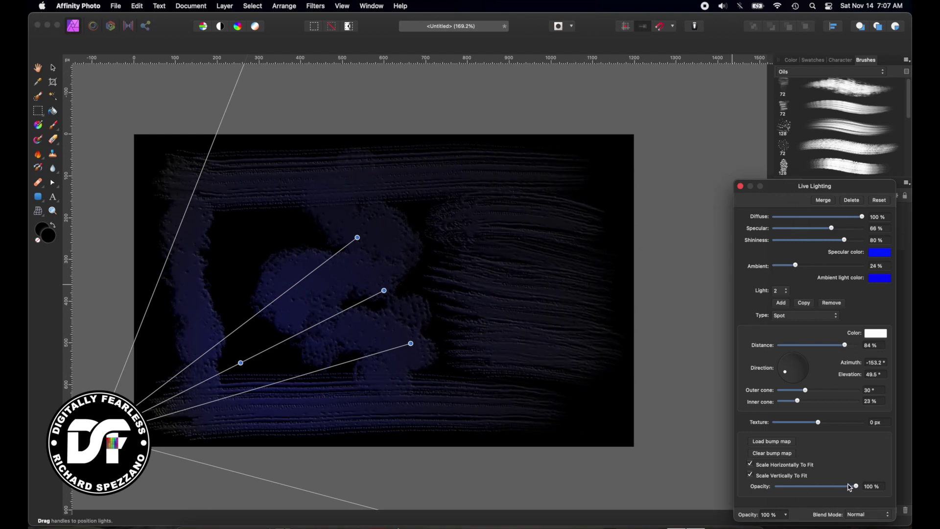
{"action": "left_click_drag", "start_coordinate": [859, 488], "coordinate": [798, 503]}
Remove the directional light and move the remaining spot light's source slightly inward, to about 79 % distance and -149.5° azimuth.
{"action": "left_click", "coordinate": [789, 293]}
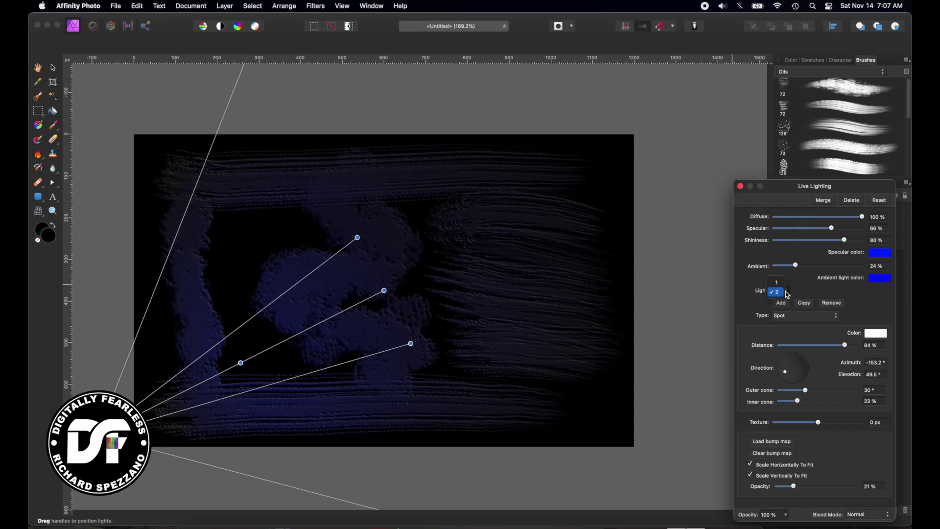
{"action": "left_click", "coordinate": [785, 284]}
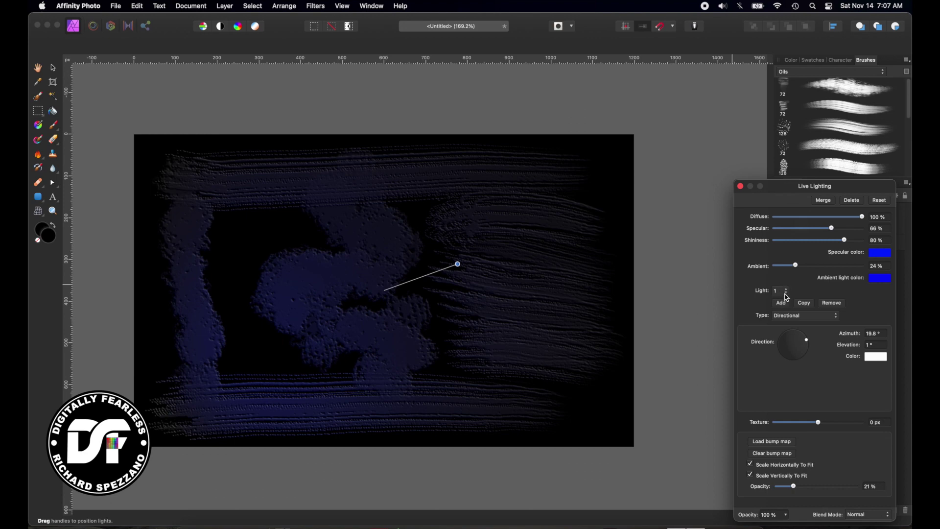
{"action": "left_click", "coordinate": [827, 304]}
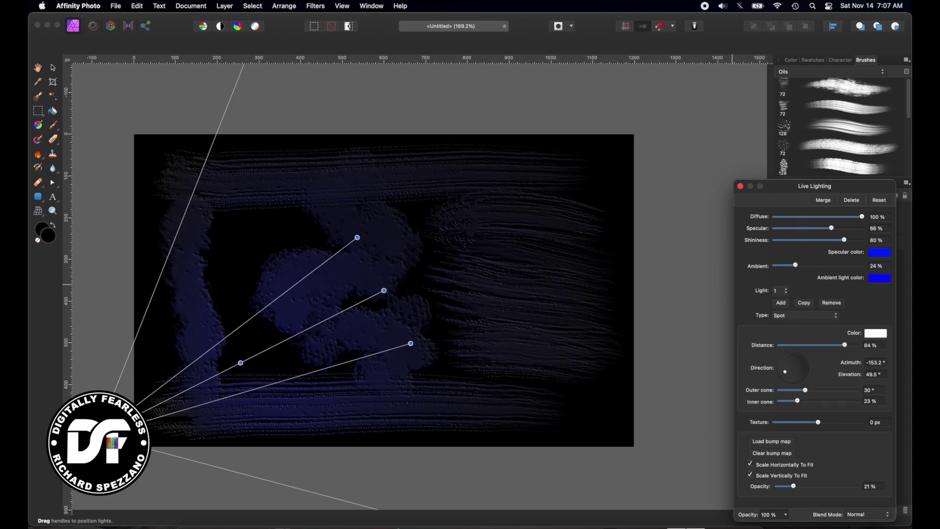
{"action": "left_click_drag", "start_coordinate": [100, 434], "coordinate": [120, 446]}
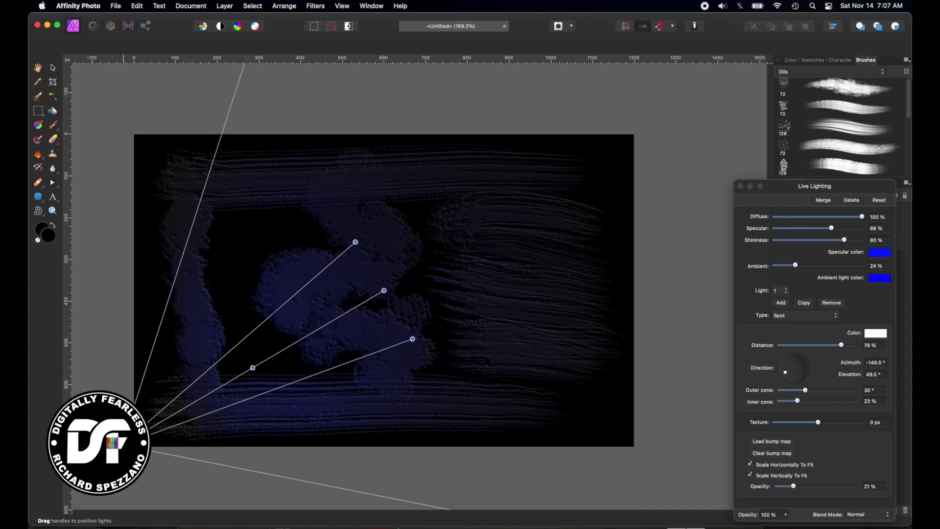
Move the spot light's source to the canvas's lower-right corner at about 72 % distance and -50.7° azimuth, aiming at the center shape's upper end.
{"action": "left_click_drag", "start_coordinate": [122, 445], "coordinate": [560, 504]}
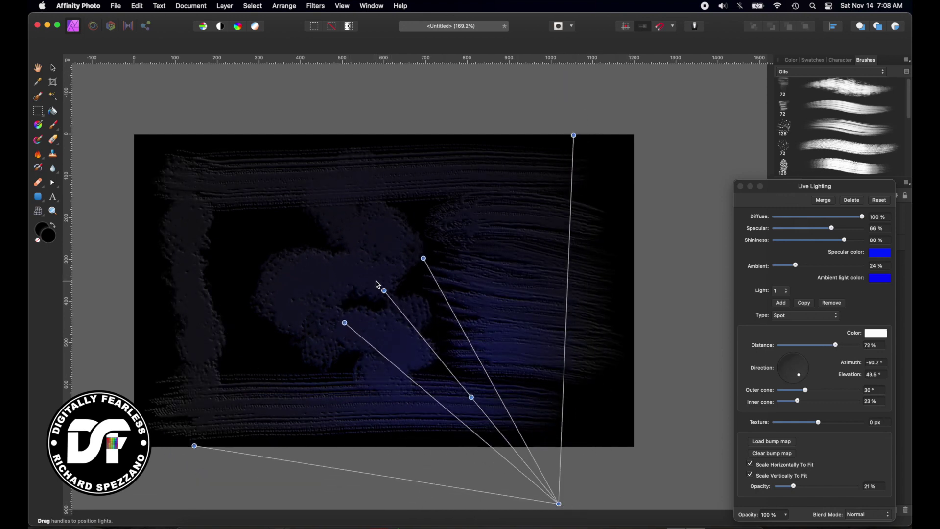
{"action": "left_click_drag", "start_coordinate": [385, 292], "coordinate": [403, 236]}
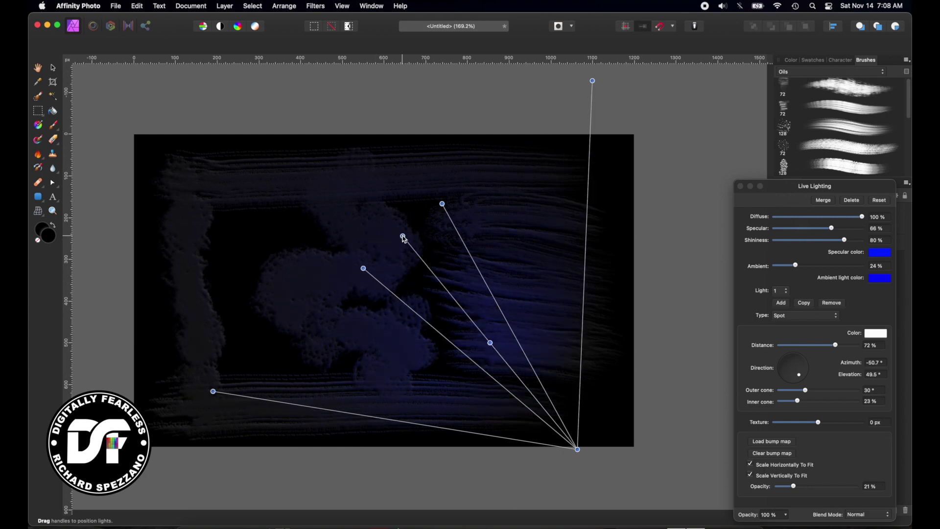
Try white (H 233, S 100, L 100) as the live lighting's specular color.
{"action": "left_click", "coordinate": [879, 254]}
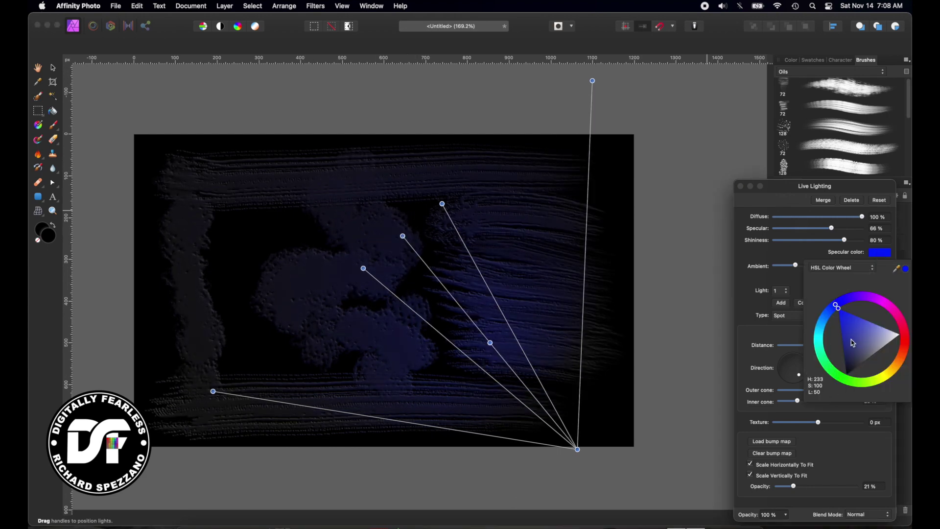
{"action": "left_click_drag", "start_coordinate": [853, 343], "coordinate": [910, 337]}
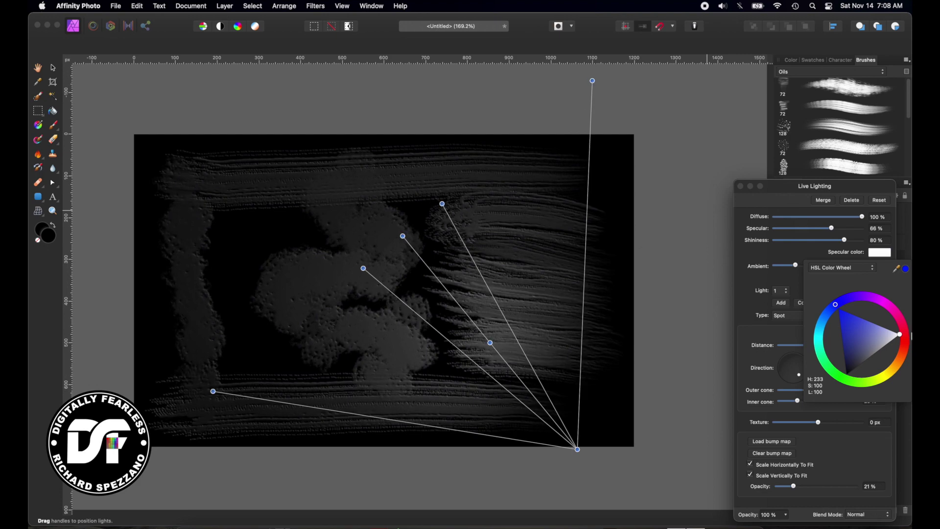
{"action": "left_click", "coordinate": [760, 251]}
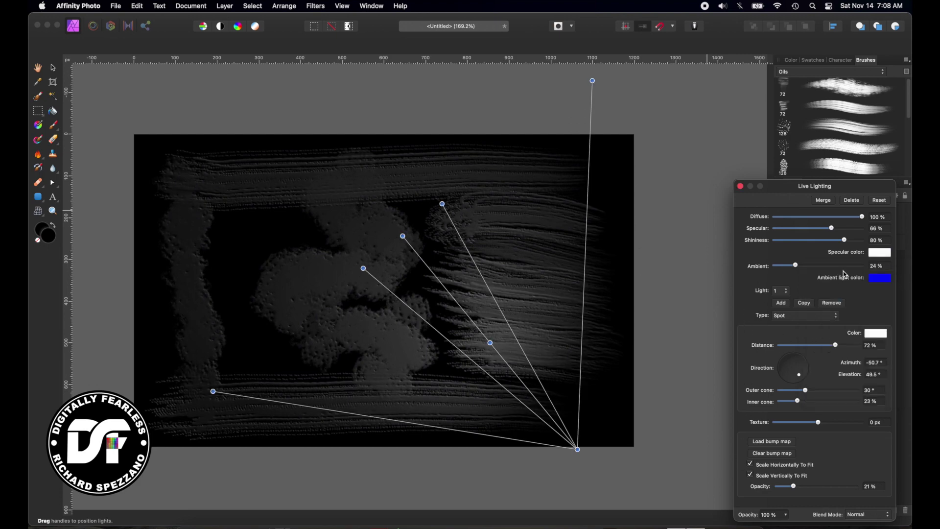
Set the specular color to green (H 103, S 100, L 50), the ambient light color to white and the ambient to 59 %.
{"action": "left_click", "coordinate": [880, 278]}
{"action": "left_click", "coordinate": [854, 383]}
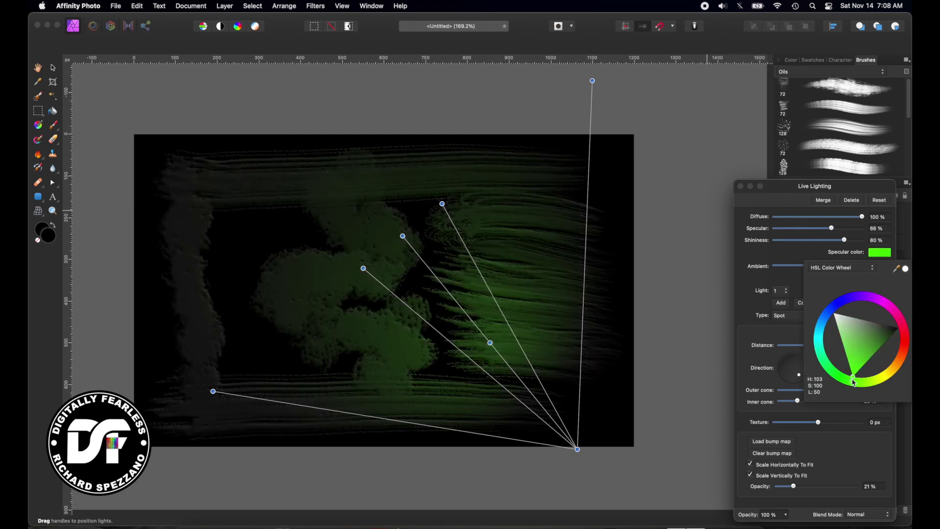
{"action": "left_click", "coordinate": [787, 254]}
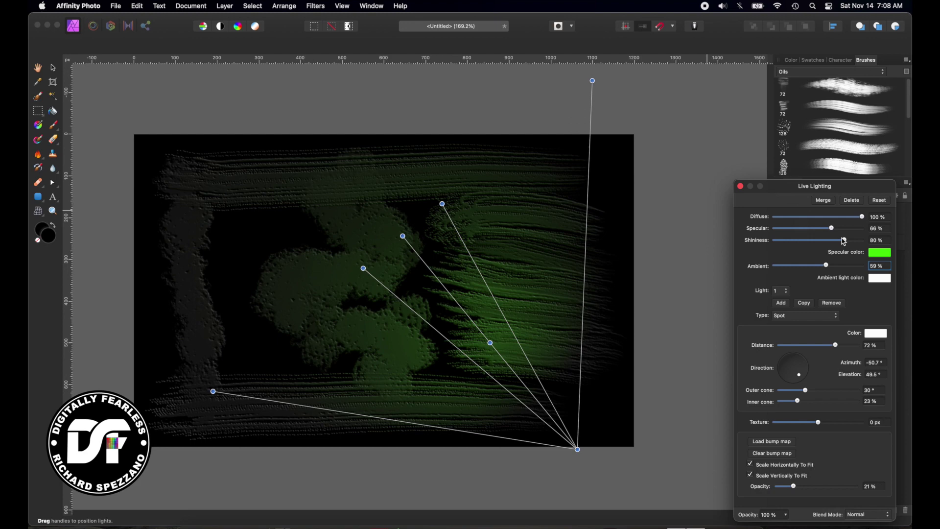
Pull the spot light's source farther beyond the lower-right corner, to about -48.5° azimuth and 31.9° elevation, and leave the live lighting settings.
{"action": "left_click_drag", "start_coordinate": [491, 344], "coordinate": [545, 396]}
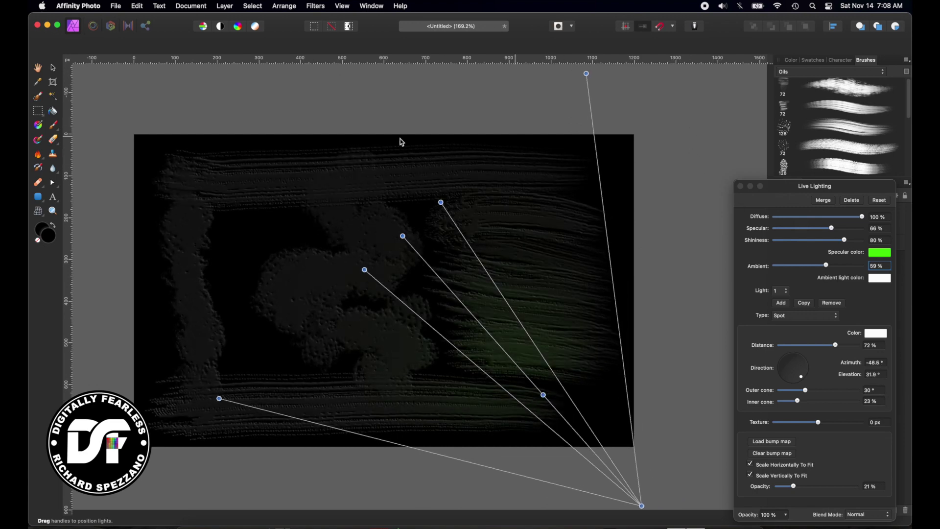
{"action": "left_click", "coordinate": [53, 69]}
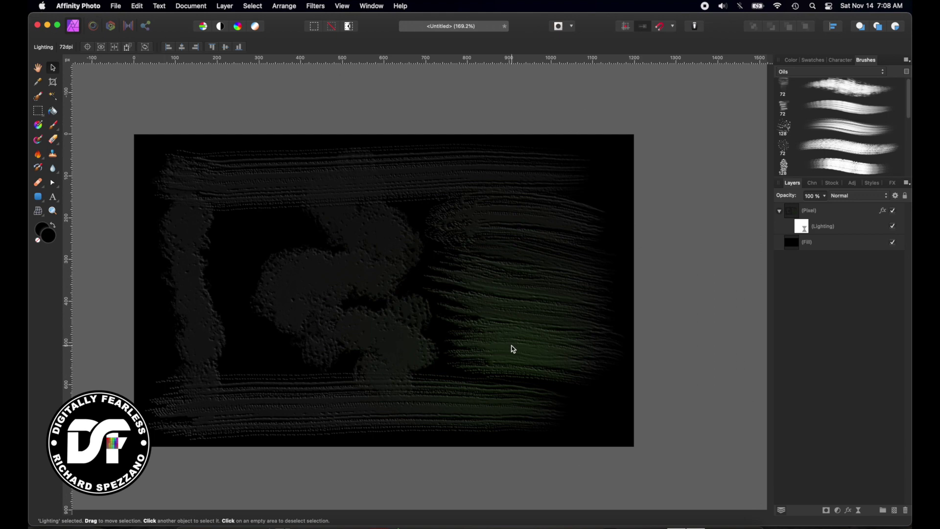
{"action": "key", "text": "super+equal"}
{"action": "key", "text": "super+equal"}
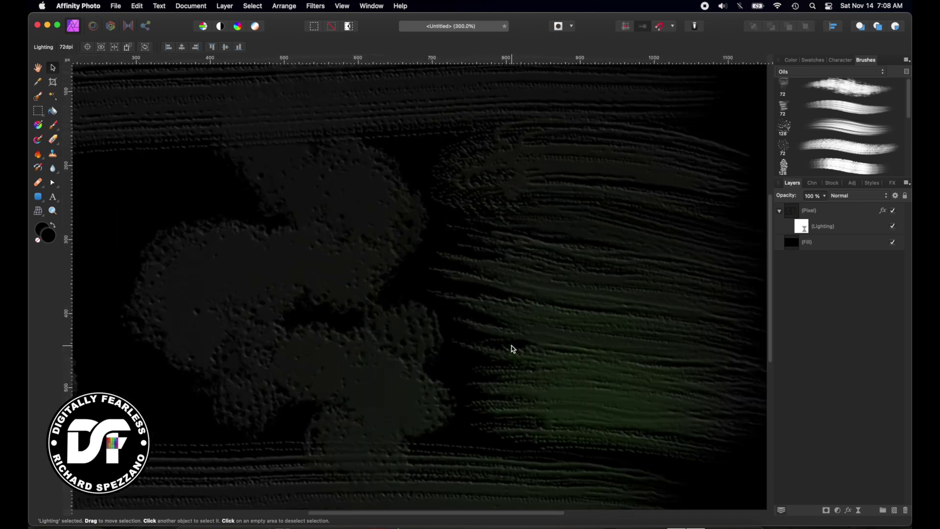
{"action": "key", "text": "super+minus"}
{"action": "key", "text": "super+minus"}
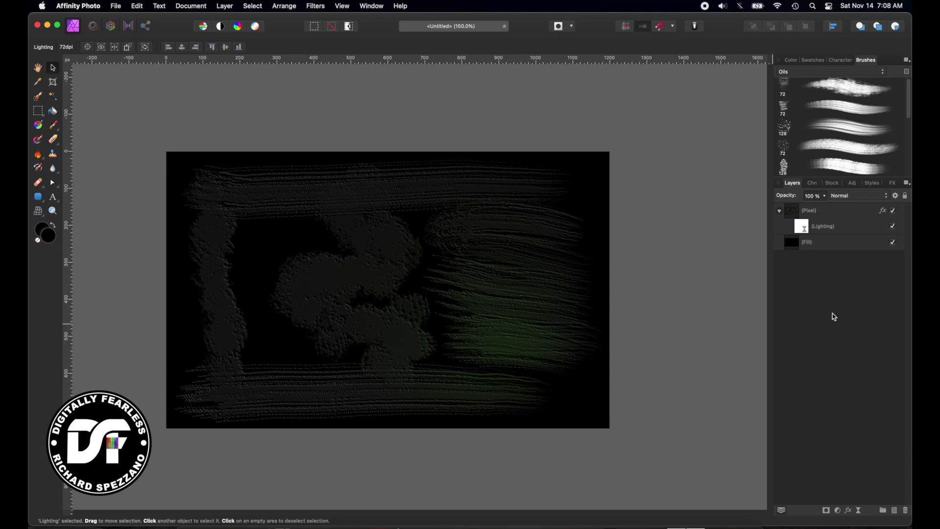
Open the Pixel layer's effects and set the 3D effect's radius to 6.3 px with soften at 0 px.
{"action": "left_click", "coordinate": [797, 216]}
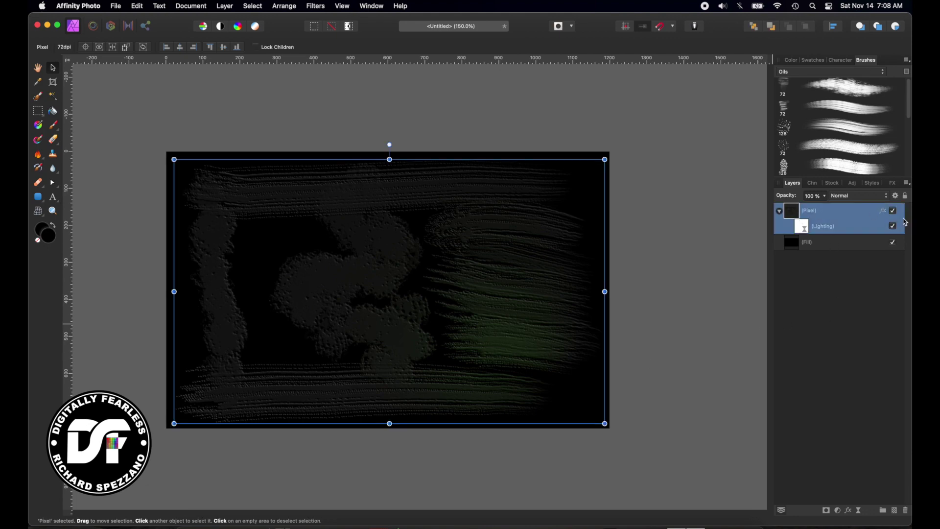
{"action": "left_click", "coordinate": [847, 512]}
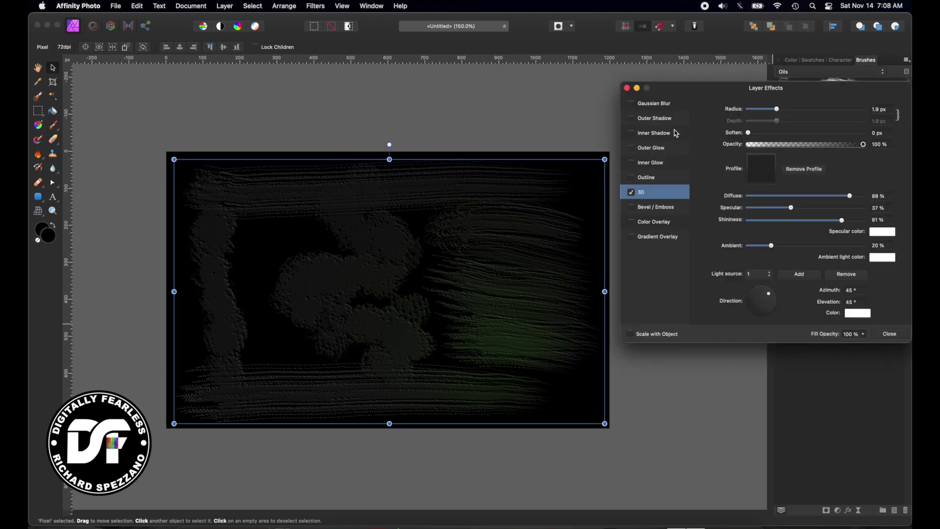
{"action": "left_click_drag", "start_coordinate": [684, 93], "coordinate": [678, 140]}
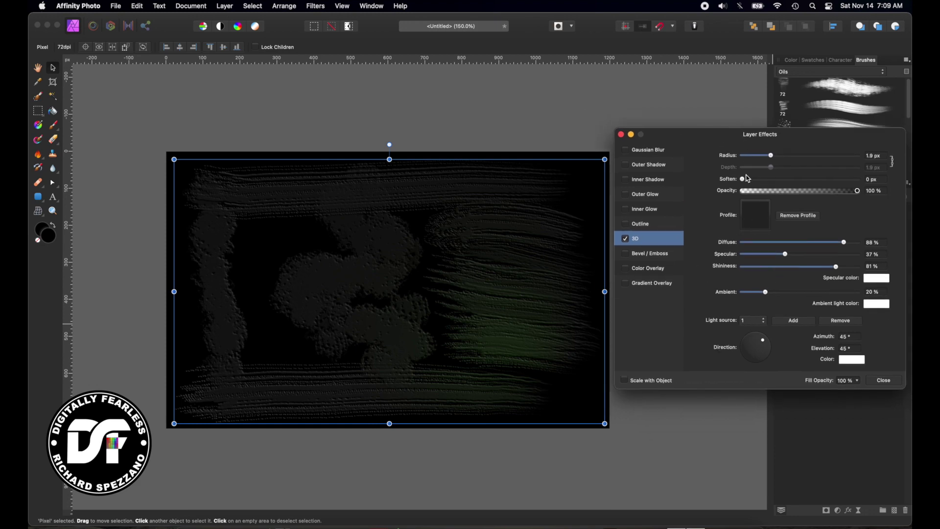
{"action": "mouse_move", "coordinate": [772, 159]}
{"action": "left_mouse_down"}
{"action": "mouse_move", "coordinate": [803, 163]}
{"action": "mouse_move", "coordinate": [782, 168]}
{"action": "left_mouse_up"}
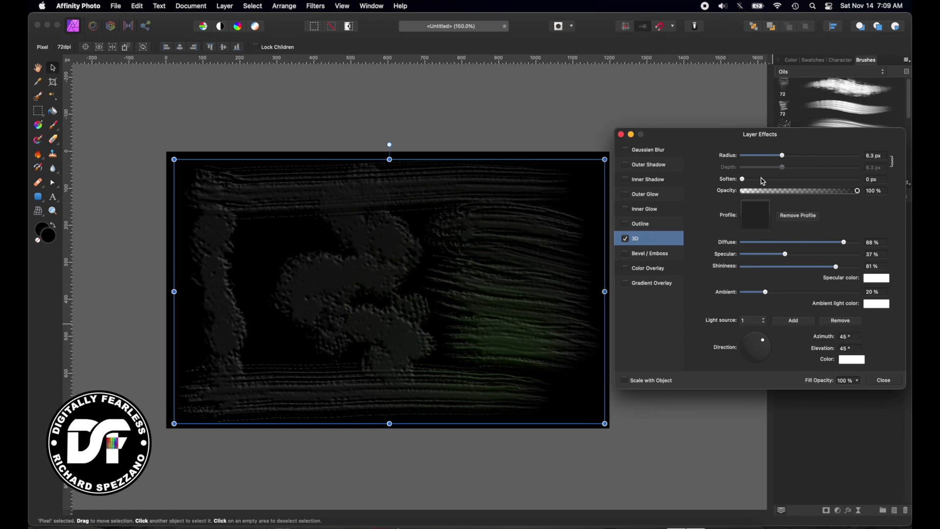
{"action": "key", "text": "super+equal"}
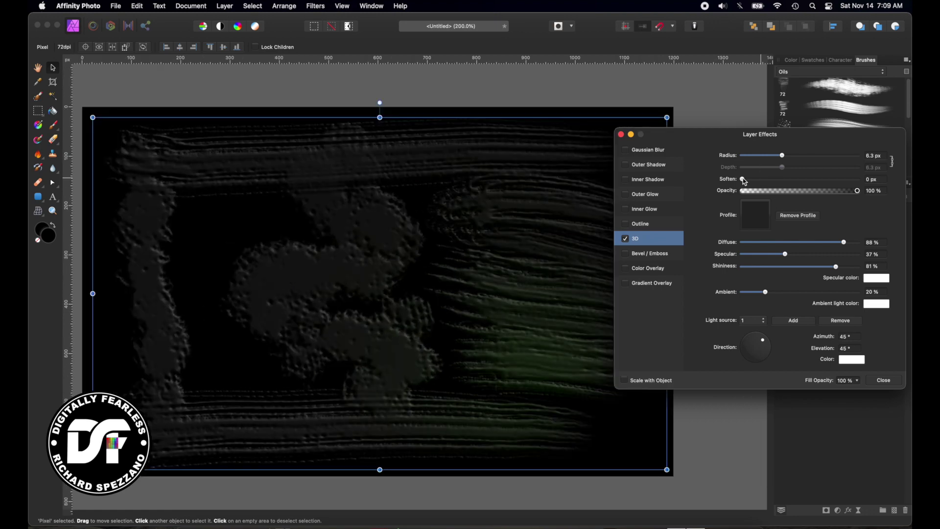
{"action": "left_click_drag", "start_coordinate": [743, 179], "coordinate": [717, 184]}
Try the S-curve, concave and convex standard profiles on the 3D effect.
{"action": "left_click", "coordinate": [765, 220]}
{"action": "left_click", "coordinate": [778, 381]}
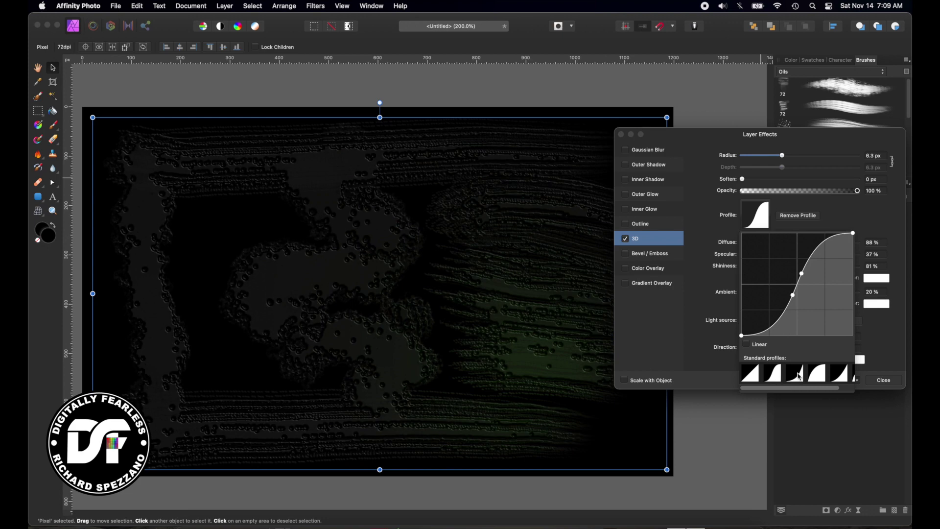
{"action": "left_click", "coordinate": [800, 376]}
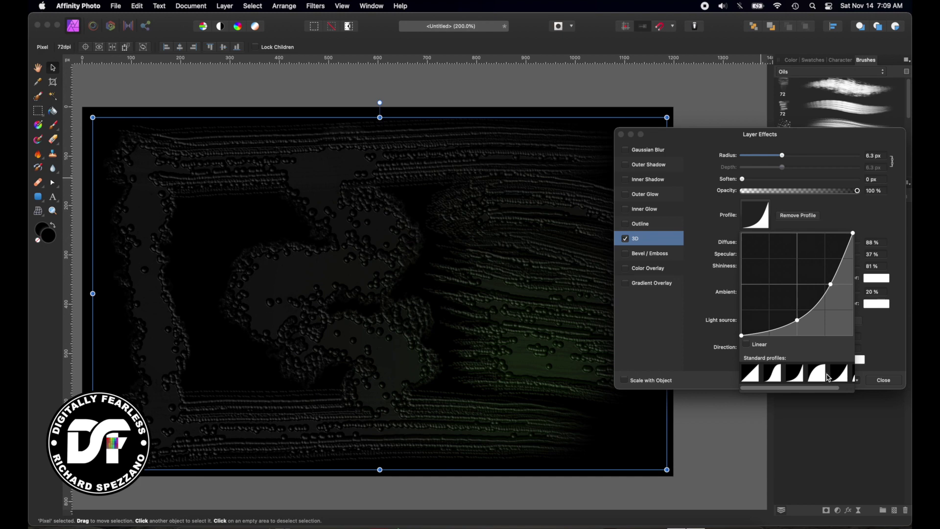
{"action": "left_click", "coordinate": [819, 378]}
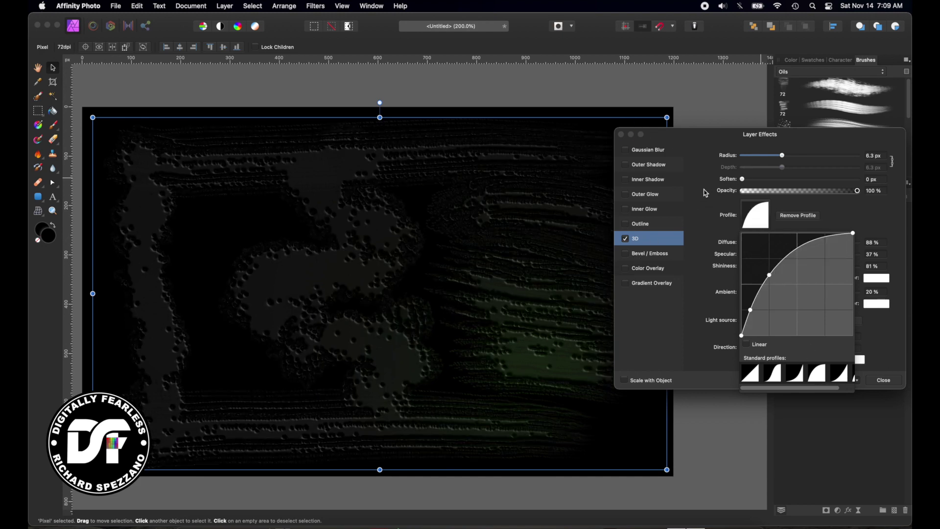
{"action": "left_click", "coordinate": [699, 186]}
Apply the straight diagonal standard profile to the 3D effect.
{"action": "left_click", "coordinate": [758, 221]}
{"action": "left_click", "coordinate": [754, 378]}
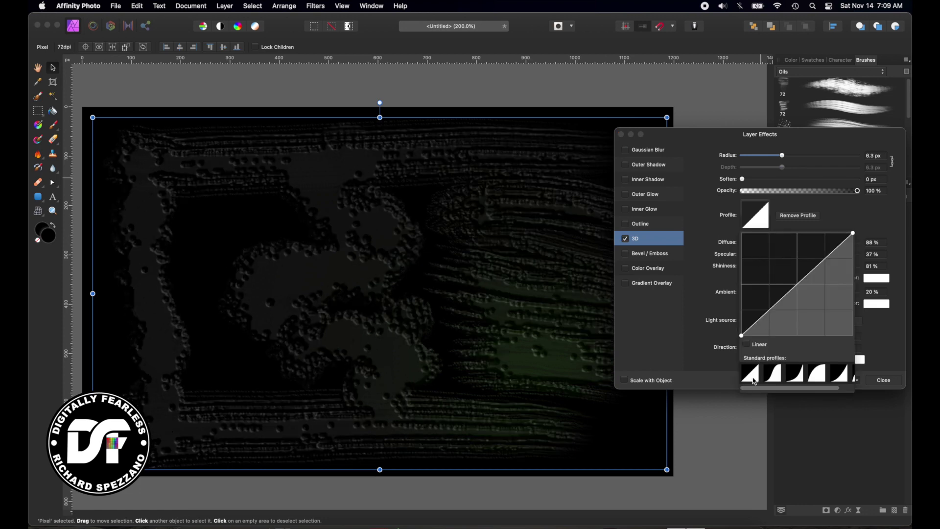
{"action": "left_click", "coordinate": [693, 150]}
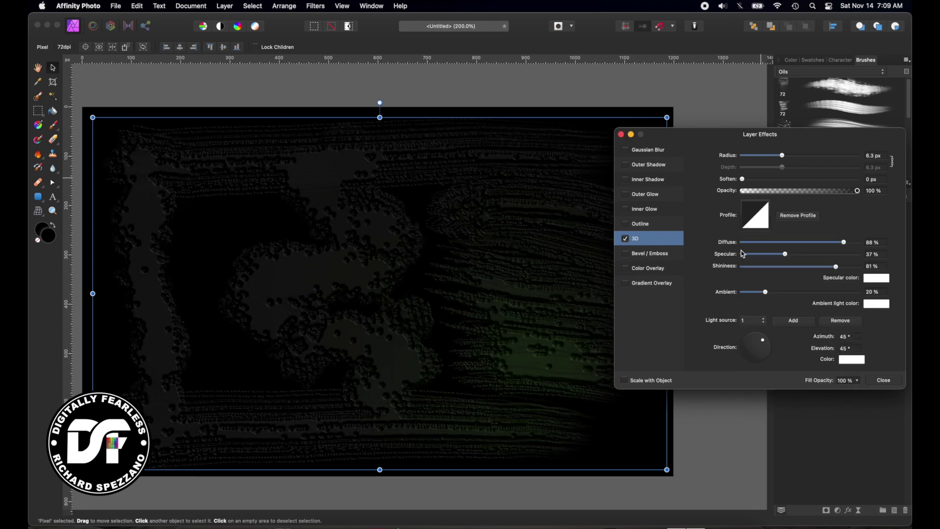
Uncover more of the canvas and set the 3D effect's specular color to a soft red (H 0, S 50, L 68).
{"action": "left_click_drag", "start_coordinate": [683, 135], "coordinate": [679, 65]}
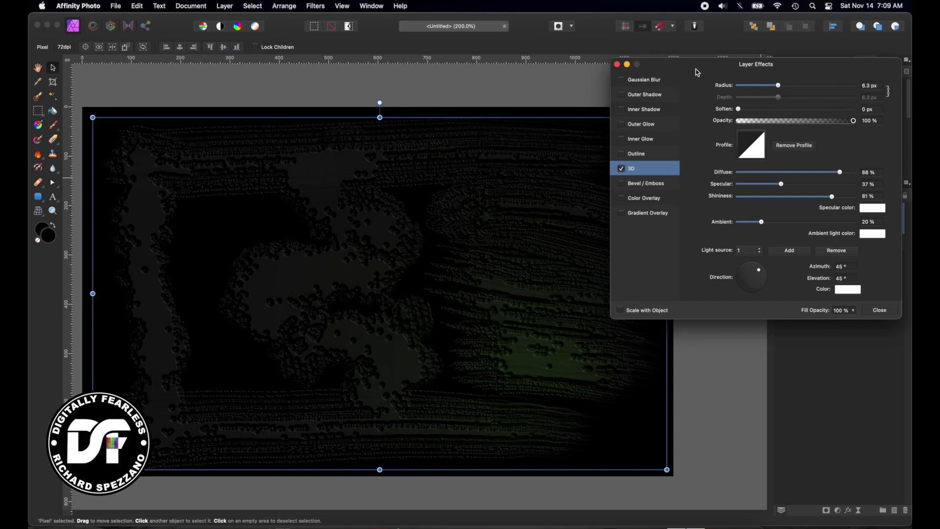
{"action": "mouse_move", "coordinate": [697, 73]}
{"action": "left_mouse_down"}
{"action": "mouse_move", "coordinate": [708, 123]}
{"action": "mouse_move", "coordinate": [678, 96]}
{"action": "mouse_move", "coordinate": [693, 91]}
{"action": "left_mouse_up"}
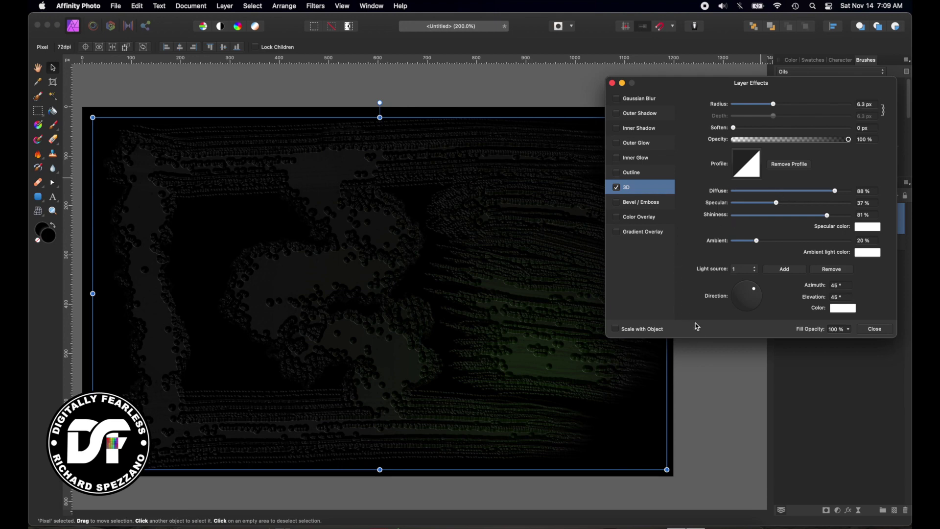
{"action": "left_click", "coordinate": [869, 227]}
{"action": "left_click", "coordinate": [868, 227]}
{"action": "left_click", "coordinate": [870, 228]}
{"action": "left_click", "coordinate": [884, 312]}
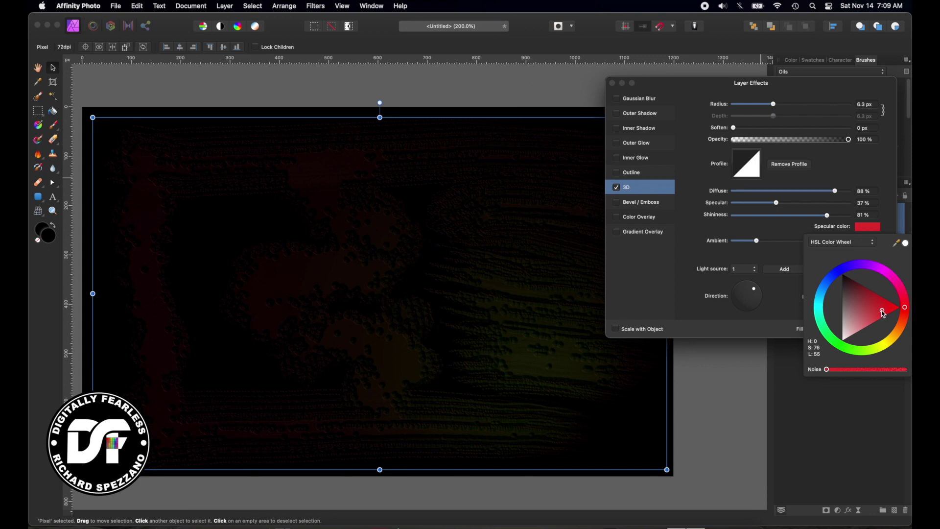
{"action": "left_click_drag", "start_coordinate": [883, 312], "coordinate": [863, 320]}
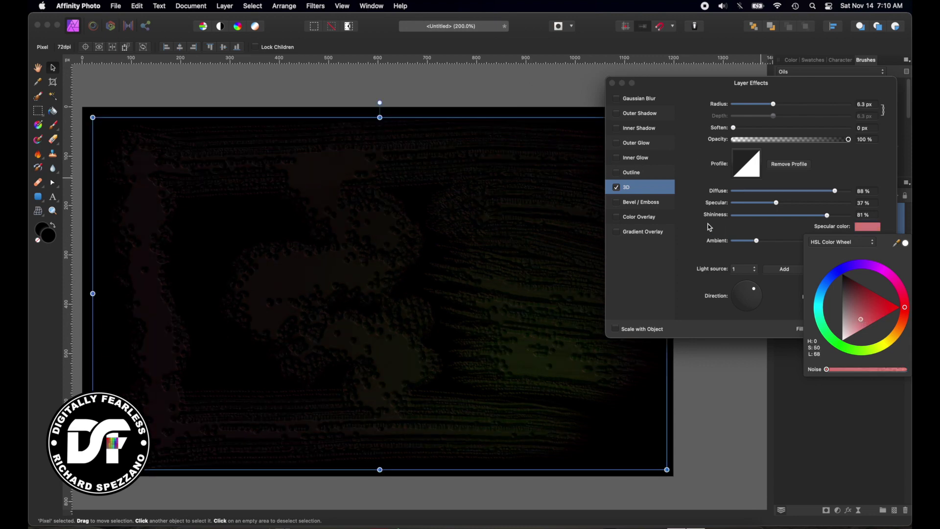
{"action": "left_click", "coordinate": [694, 241]}
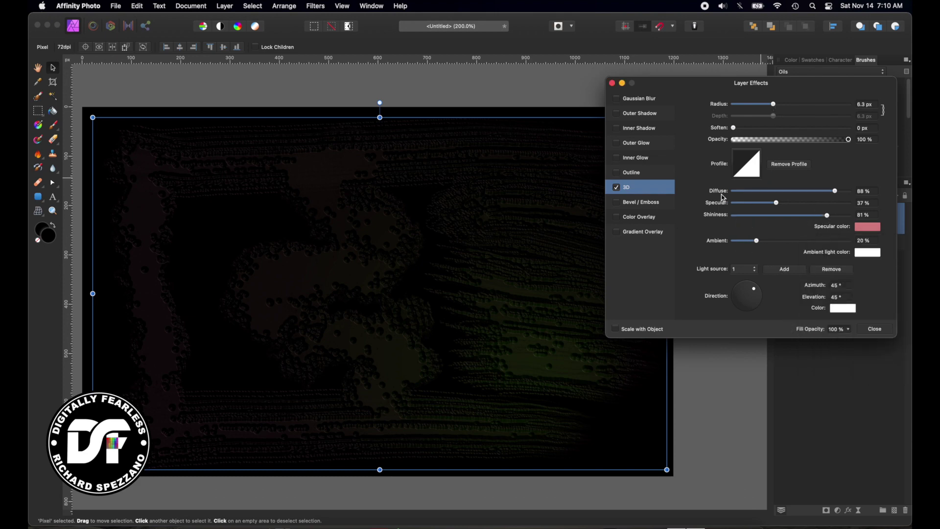
Set the 3D effect's specular amount to 100 %, keeping the soft red specular color.
{"action": "left_click", "coordinate": [866, 228]}
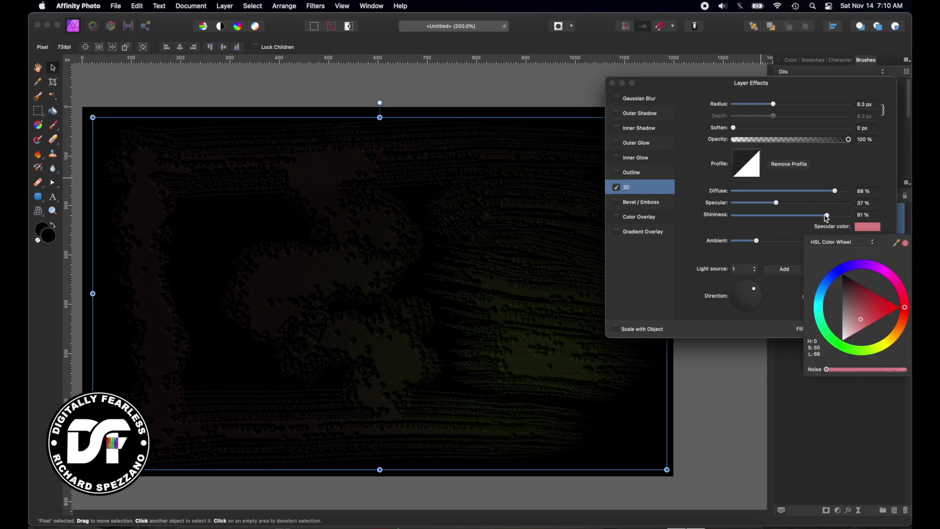
{"action": "left_click", "coordinate": [777, 206]}
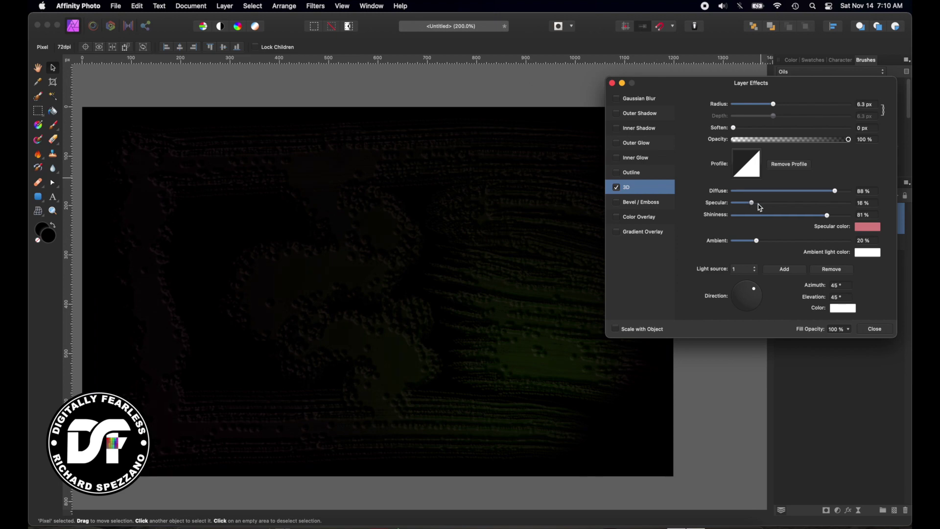
{"action": "left_click_drag", "start_coordinate": [760, 208], "coordinate": [871, 204]}
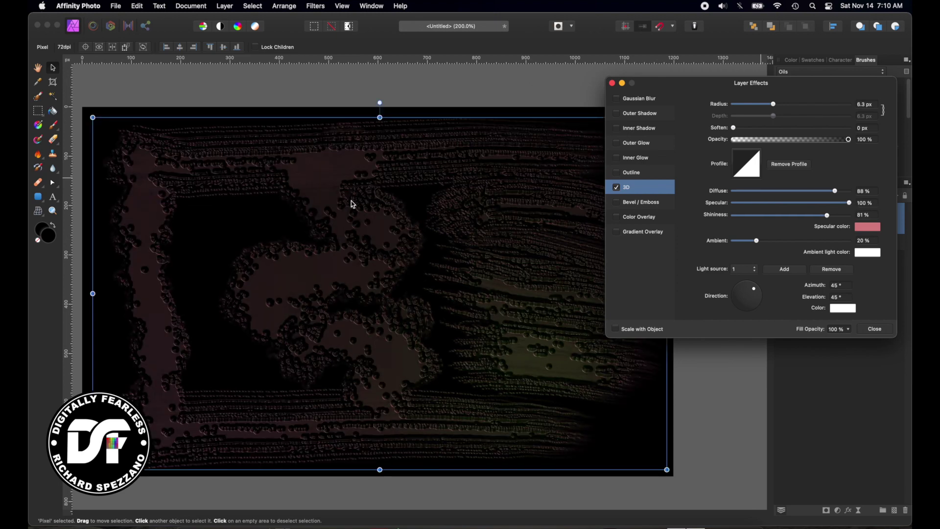
Increase the 3D effect's radius to 37.3 px and close the layer effects.
{"action": "left_click_drag", "start_coordinate": [774, 107], "coordinate": [821, 103]}
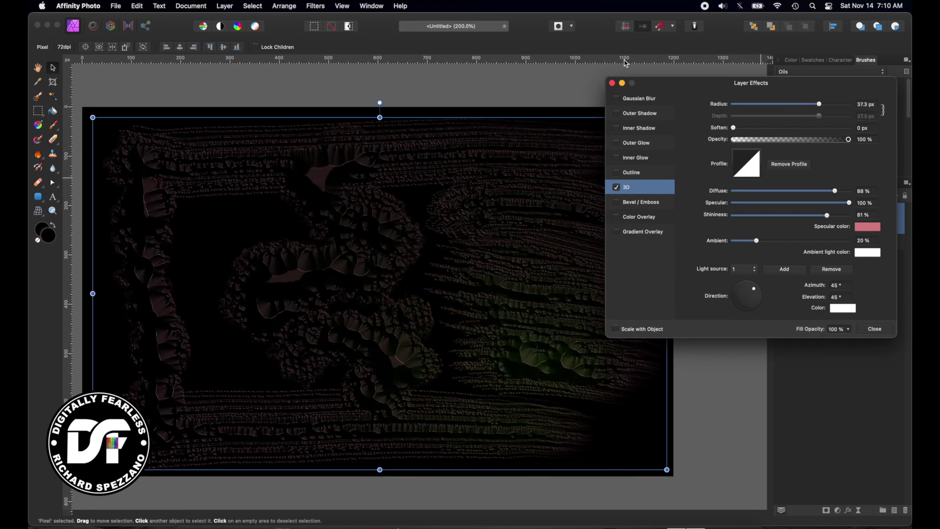
{"action": "left_click_drag", "start_coordinate": [653, 90], "coordinate": [606, 76]}
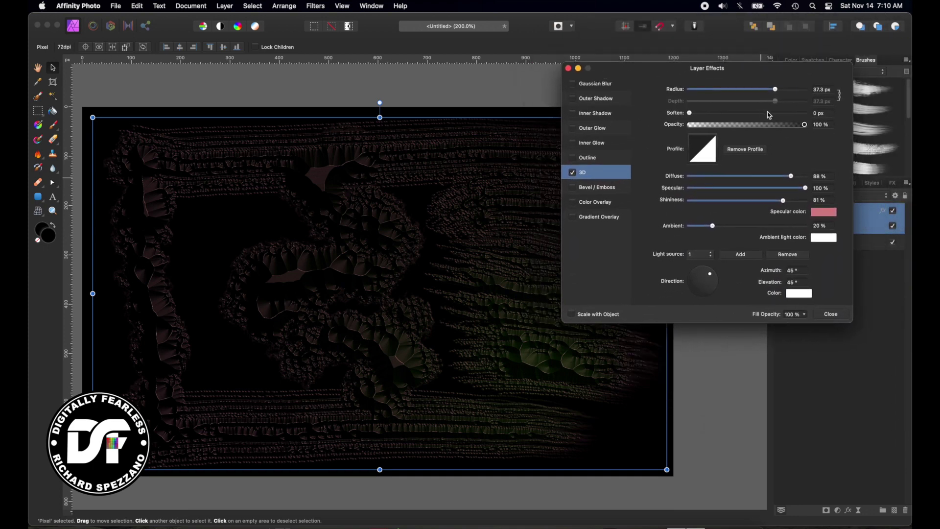
{"action": "left_click_drag", "start_coordinate": [774, 93], "coordinate": [745, 93]}
{"action": "left_click", "coordinate": [569, 68]}
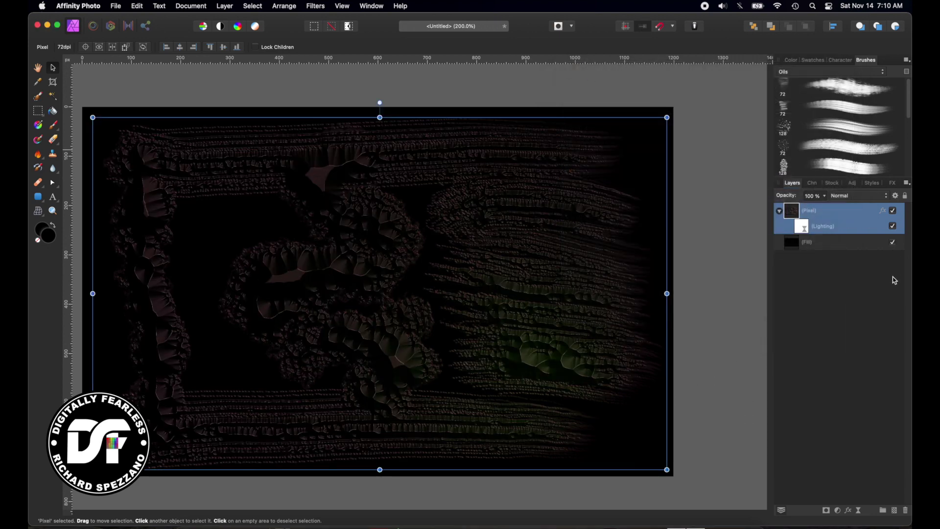
Hide the black Fill layer, toggling the Pixel layer off and back on so only the brush strokes show.
{"action": "left_click", "coordinate": [895, 211]}
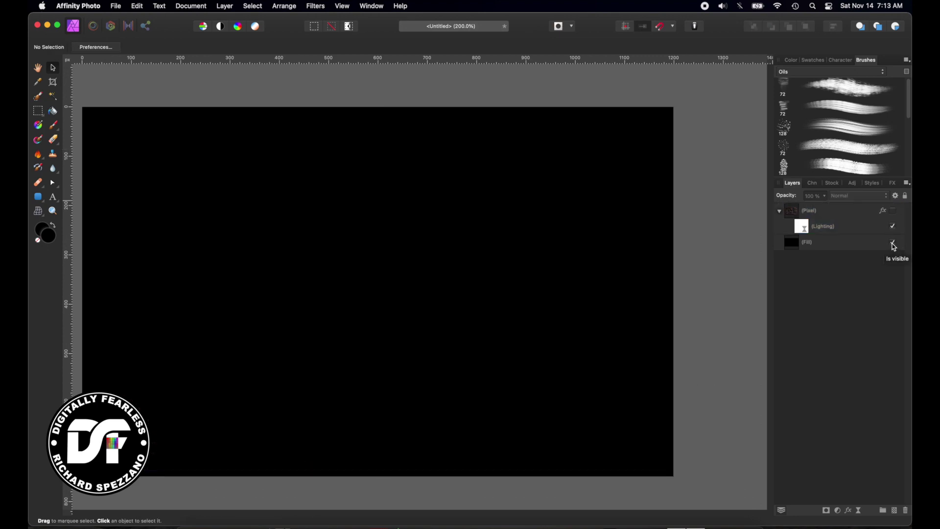
{"action": "left_click", "coordinate": [894, 243]}
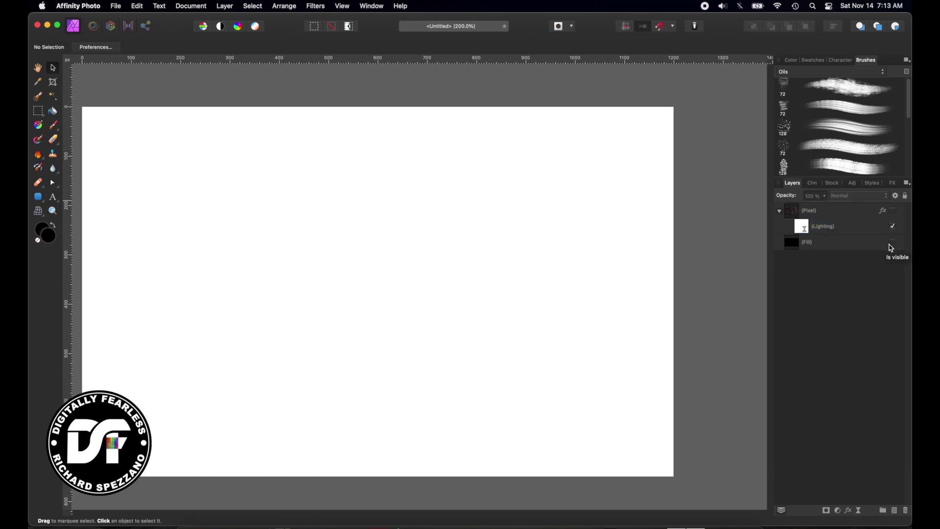
{"action": "left_click", "coordinate": [893, 212]}
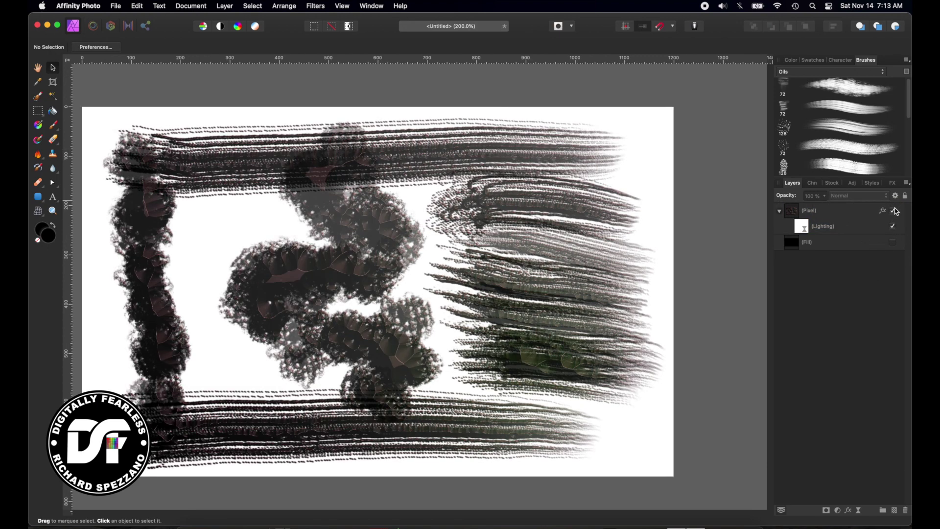
Hide the existing brush-stroke Pixel layer and add a new empty pixel layer above it.
{"action": "left_click", "coordinate": [896, 212]}
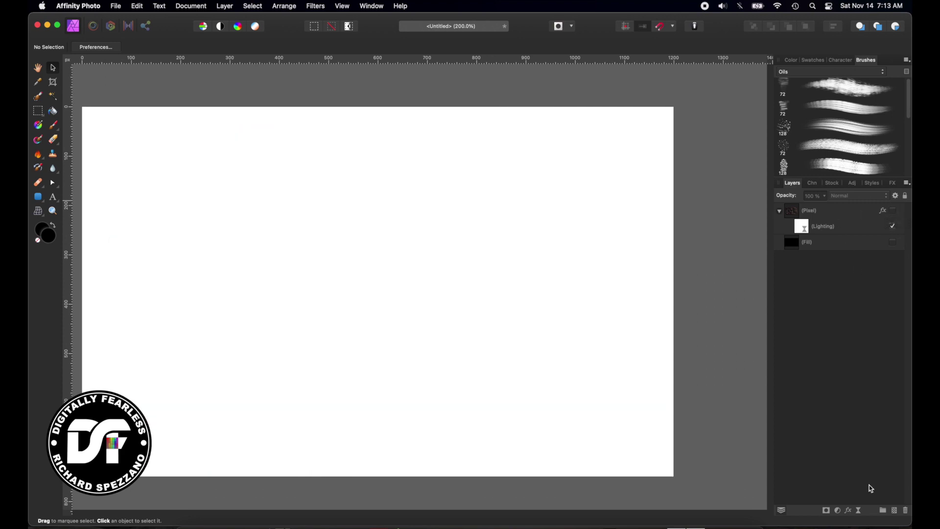
{"action": "left_click", "coordinate": [805, 214]}
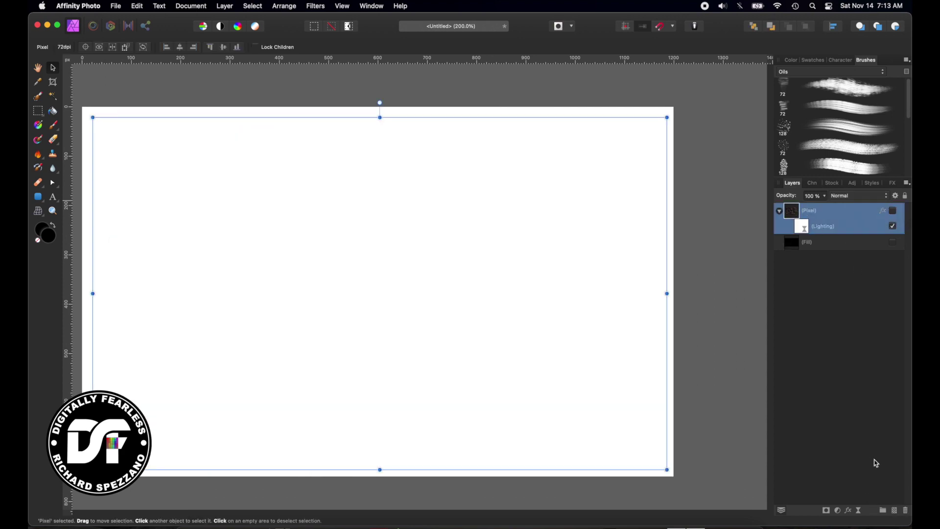
{"action": "left_click", "coordinate": [895, 512]}
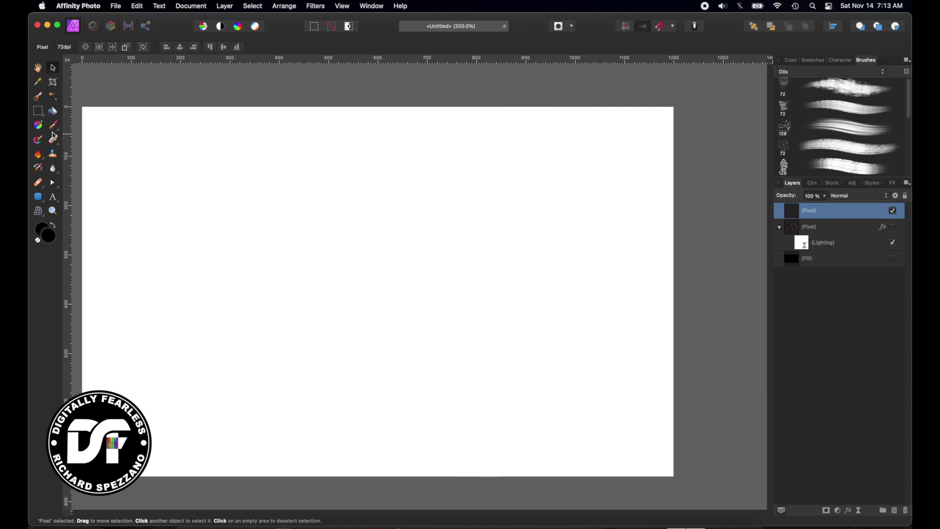
Paint a black tree trunk with three roots spreading at its base near the canvas centre, using the 48.3 px oil brush.
{"action": "key", "text": "b"}
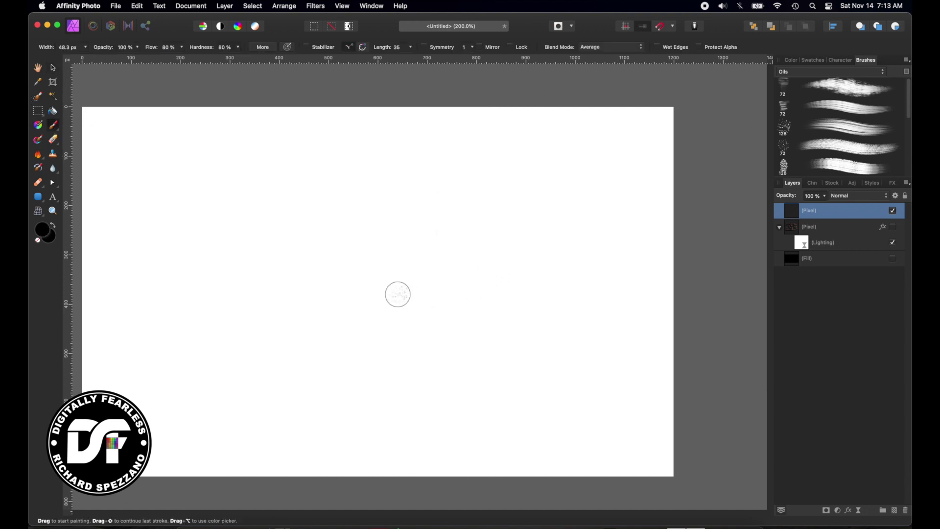
{"action": "left_click_drag", "start_coordinate": [405, 262], "coordinate": [418, 402]}
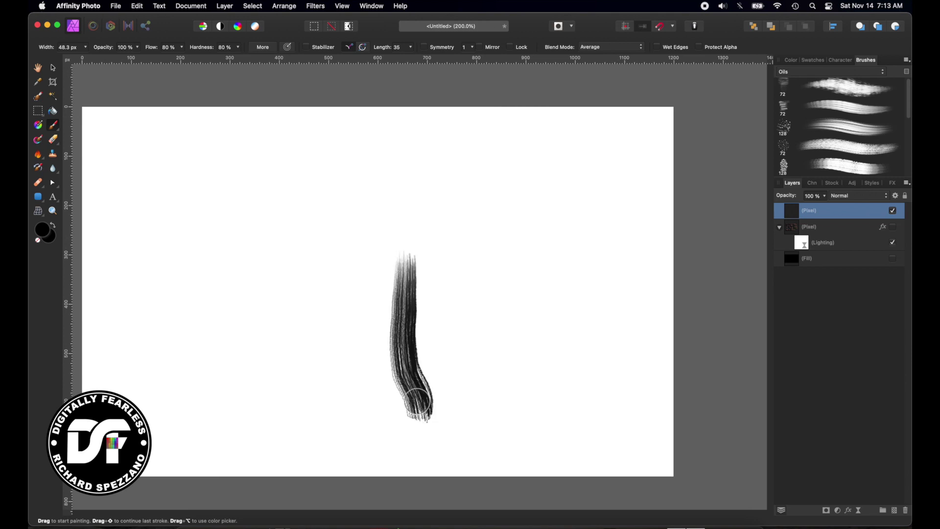
{"action": "mouse_move", "coordinate": [407, 266]}
{"action": "left_mouse_down"}
{"action": "mouse_move", "coordinate": [399, 357]}
{"action": "mouse_move", "coordinate": [378, 421]}
{"action": "left_mouse_up"}
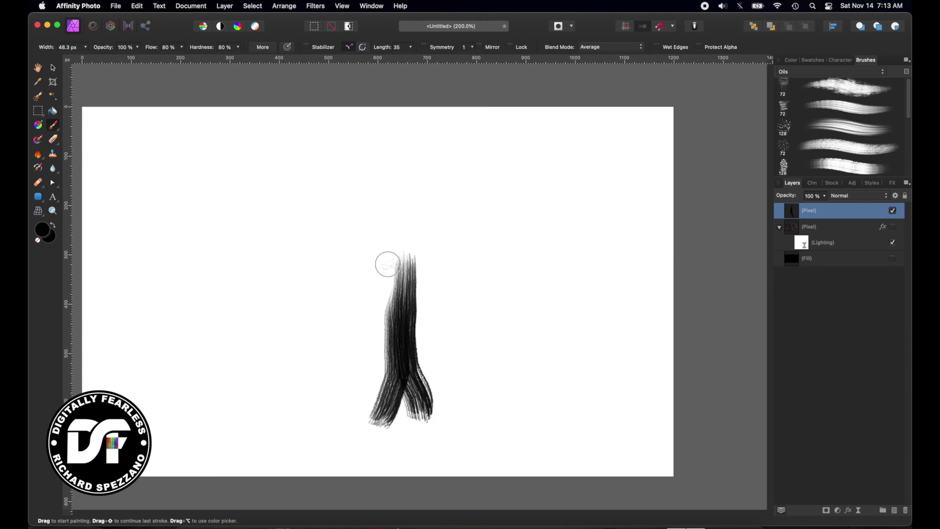
{"action": "mouse_move", "coordinate": [388, 265]}
{"action": "left_mouse_down"}
{"action": "mouse_move", "coordinate": [380, 325]}
{"action": "mouse_move", "coordinate": [330, 431]}
{"action": "left_mouse_up"}
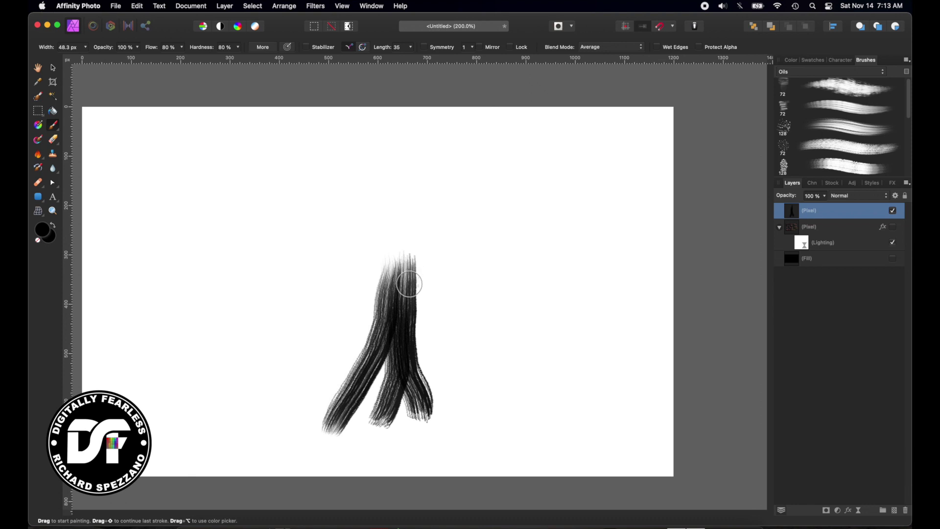
Paint branches fanning out from the top of the trunk, reducing the brush width to 25.2 px for the finer ones.
{"action": "mouse_move", "coordinate": [409, 284]}
{"action": "left_mouse_down"}
{"action": "mouse_move", "coordinate": [422, 253]}
{"action": "mouse_move", "coordinate": [402, 277]}
{"action": "mouse_move", "coordinate": [422, 216]}
{"action": "mouse_move", "coordinate": [434, 267]}
{"action": "mouse_move", "coordinate": [427, 236]}
{"action": "mouse_move", "coordinate": [412, 276]}
{"action": "mouse_move", "coordinate": [437, 232]}
{"action": "mouse_move", "coordinate": [399, 278]}
{"action": "mouse_move", "coordinate": [404, 256]}
{"action": "mouse_move", "coordinate": [408, 270]}
{"action": "mouse_move", "coordinate": [402, 226]}
{"action": "mouse_move", "coordinate": [408, 264]}
{"action": "mouse_move", "coordinate": [384, 269]}
{"action": "mouse_move", "coordinate": [393, 255]}
{"action": "mouse_move", "coordinate": [374, 229]}
{"action": "mouse_move", "coordinate": [395, 270]}
{"action": "mouse_move", "coordinate": [373, 282]}
{"action": "mouse_move", "coordinate": [387, 282]}
{"action": "mouse_move", "coordinate": [362, 249]}
{"action": "mouse_move", "coordinate": [382, 275]}
{"action": "mouse_move", "coordinate": [366, 280]}
{"action": "mouse_move", "coordinate": [388, 282]}
{"action": "mouse_move", "coordinate": [444, 260]}
{"action": "mouse_move", "coordinate": [415, 278]}
{"action": "mouse_move", "coordinate": [438, 256]}
{"action": "mouse_move", "coordinate": [397, 264]}
{"action": "mouse_move", "coordinate": [424, 204]}
{"action": "mouse_move", "coordinate": [398, 300]}
{"action": "mouse_move", "coordinate": [392, 248]}
{"action": "mouse_move", "coordinate": [403, 255]}
{"action": "mouse_move", "coordinate": [368, 190]}
{"action": "left_mouse_up"}
{"action": "key", "text": "bracketleft"}
{"action": "key", "text": "bracketleft"}
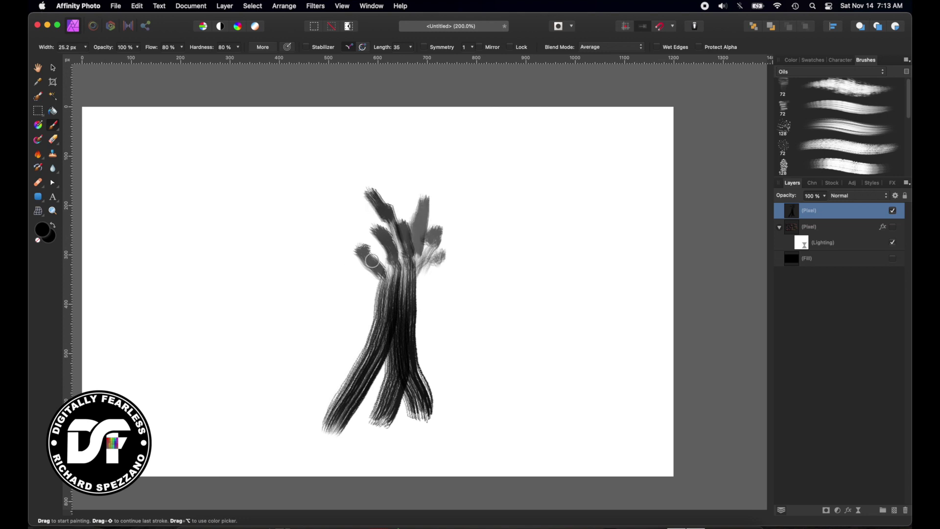
{"action": "mouse_move", "coordinate": [389, 264]}
{"action": "left_mouse_down"}
{"action": "mouse_move", "coordinate": [358, 231]}
{"action": "mouse_move", "coordinate": [351, 205]}
{"action": "left_mouse_up"}
{"action": "left_click_drag", "start_coordinate": [426, 269], "coordinate": [455, 250]}
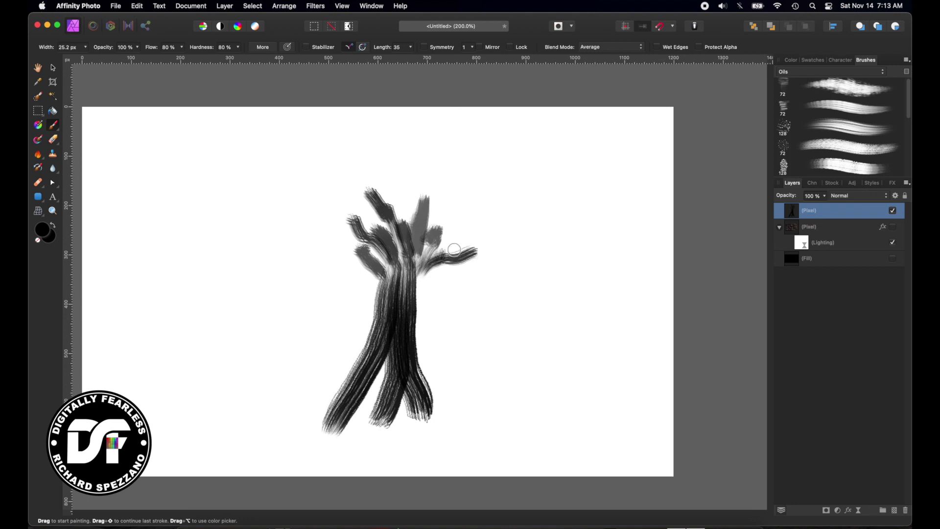
{"action": "mouse_move", "coordinate": [377, 285]}
{"action": "left_mouse_down"}
{"action": "mouse_move", "coordinate": [353, 249]}
{"action": "mouse_move", "coordinate": [364, 236]}
{"action": "mouse_move", "coordinate": [383, 263]}
{"action": "mouse_move", "coordinate": [353, 225]}
{"action": "mouse_move", "coordinate": [391, 245]}
{"action": "mouse_move", "coordinate": [369, 220]}
{"action": "mouse_move", "coordinate": [371, 183]}
{"action": "left_mouse_up"}
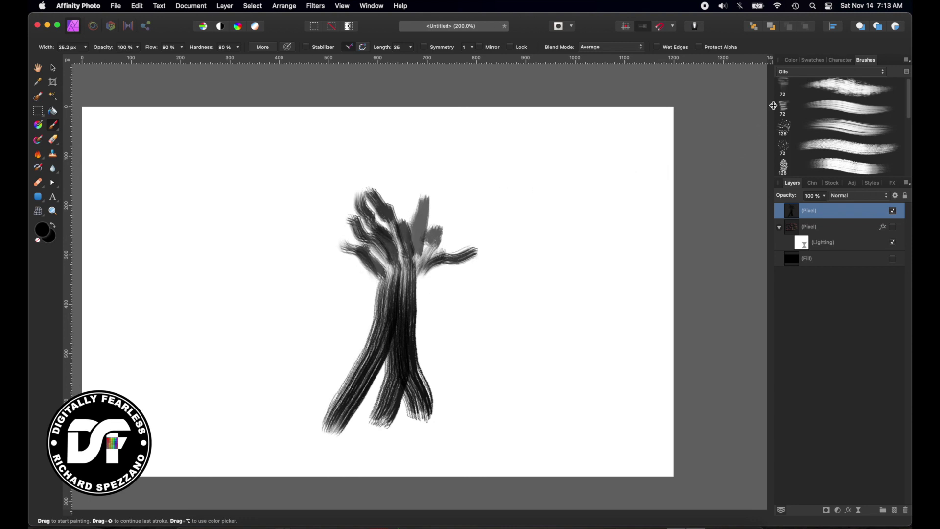
Paint a textured foliage crown around the branches with two rough Oils brushes, one enlarged to 257.5 px and the other at 128 px.
{"action": "left_click_drag", "start_coordinate": [909, 98], "coordinate": [896, 149]}
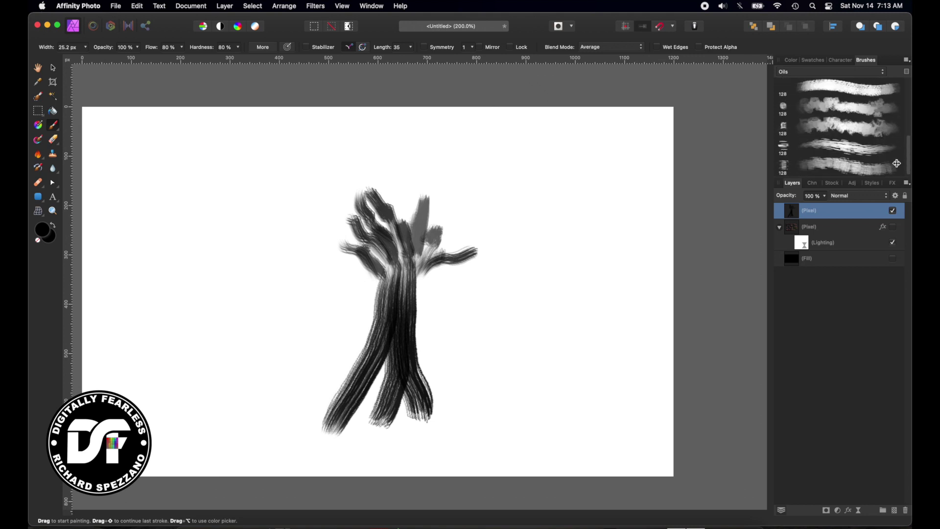
{"action": "left_click", "coordinate": [837, 131]}
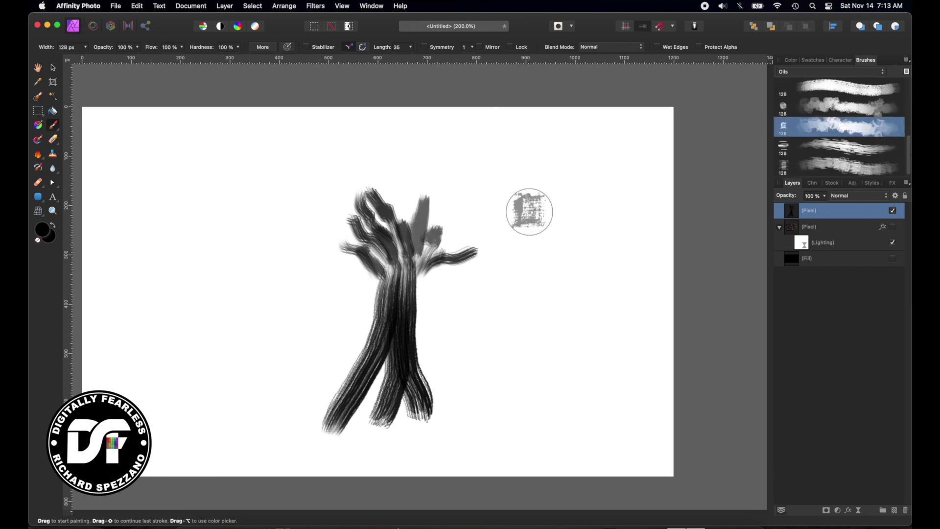
{"action": "left_click", "coordinate": [815, 109]}
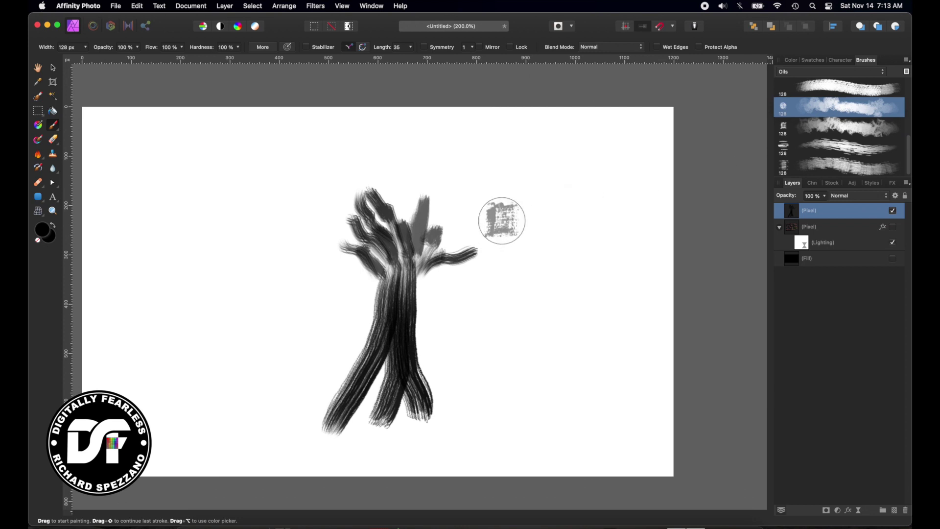
{"action": "key", "text": "bracketright"}
{"action": "key", "text": "bracketright"}
{"action": "key", "text": "bracketright"}
{"action": "key", "text": "bracketright"}
{"action": "mouse_move", "coordinate": [475, 250]}
{"action": "left_mouse_down"}
{"action": "mouse_move", "coordinate": [501, 230]}
{"action": "mouse_move", "coordinate": [533, 237]}
{"action": "mouse_move", "coordinate": [509, 201]}
{"action": "mouse_move", "coordinate": [447, 171]}
{"action": "mouse_move", "coordinate": [393, 189]}
{"action": "mouse_move", "coordinate": [357, 183]}
{"action": "mouse_move", "coordinate": [338, 223]}
{"action": "mouse_move", "coordinate": [280, 245]}
{"action": "mouse_move", "coordinate": [317, 259]}
{"action": "mouse_move", "coordinate": [318, 270]}
{"action": "mouse_move", "coordinate": [287, 244]}
{"action": "mouse_move", "coordinate": [330, 300]}
{"action": "mouse_move", "coordinate": [375, 232]}
{"action": "mouse_move", "coordinate": [375, 207]}
{"action": "mouse_move", "coordinate": [399, 191]}
{"action": "left_mouse_up"}
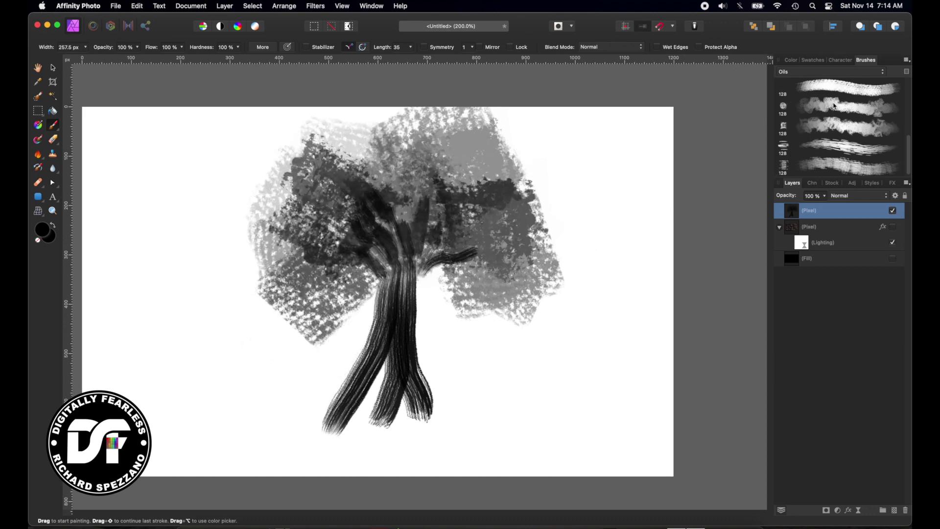
{"action": "left_click", "coordinate": [829, 132]}
{"action": "mouse_move", "coordinate": [358, 245]}
{"action": "left_mouse_down"}
{"action": "mouse_move", "coordinate": [290, 218]}
{"action": "mouse_move", "coordinate": [311, 194]}
{"action": "mouse_move", "coordinate": [309, 181]}
{"action": "mouse_move", "coordinate": [488, 199]}
{"action": "mouse_move", "coordinate": [439, 215]}
{"action": "mouse_move", "coordinate": [438, 153]}
{"action": "mouse_move", "coordinate": [513, 232]}
{"action": "mouse_move", "coordinate": [421, 284]}
{"action": "left_mouse_up"}
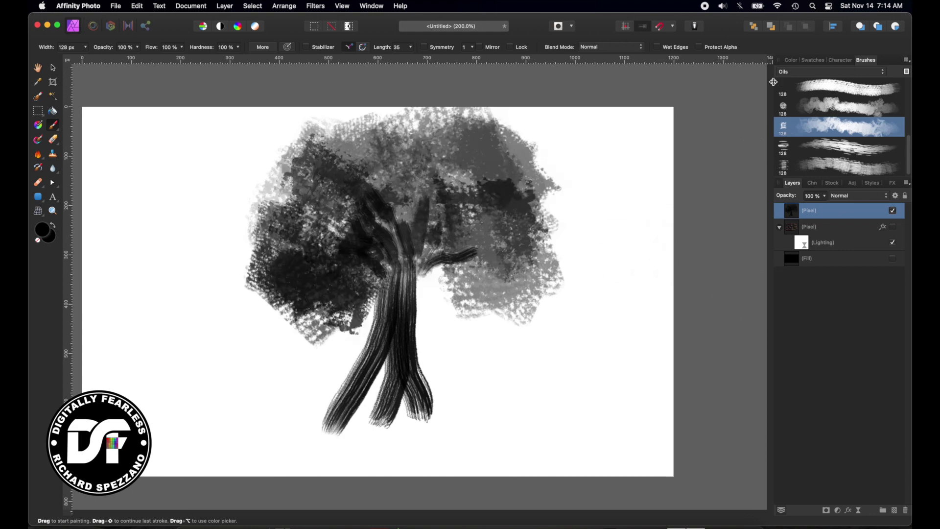
Apply a 3D layer effect with a 7.1 px radius to the tree layer and close the layer effects.
{"action": "left_click", "coordinate": [849, 511]}
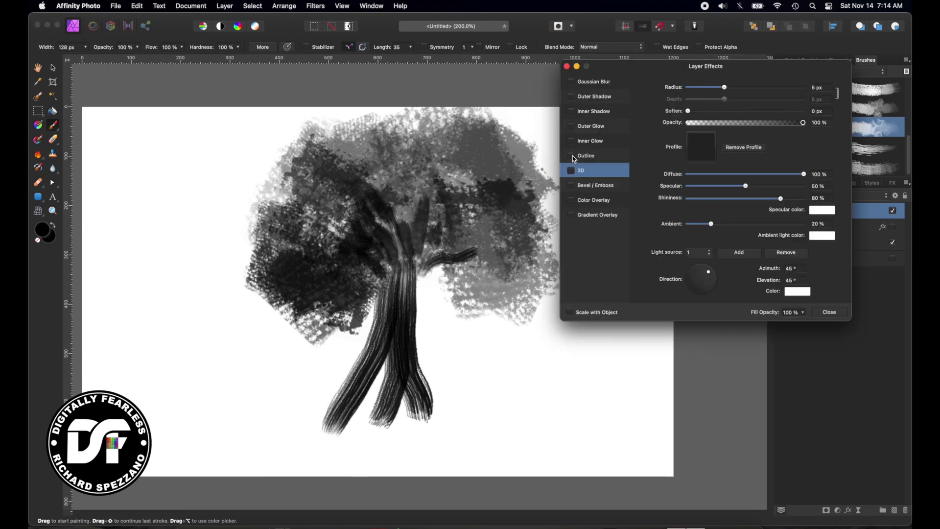
{"action": "left_click", "coordinate": [574, 173]}
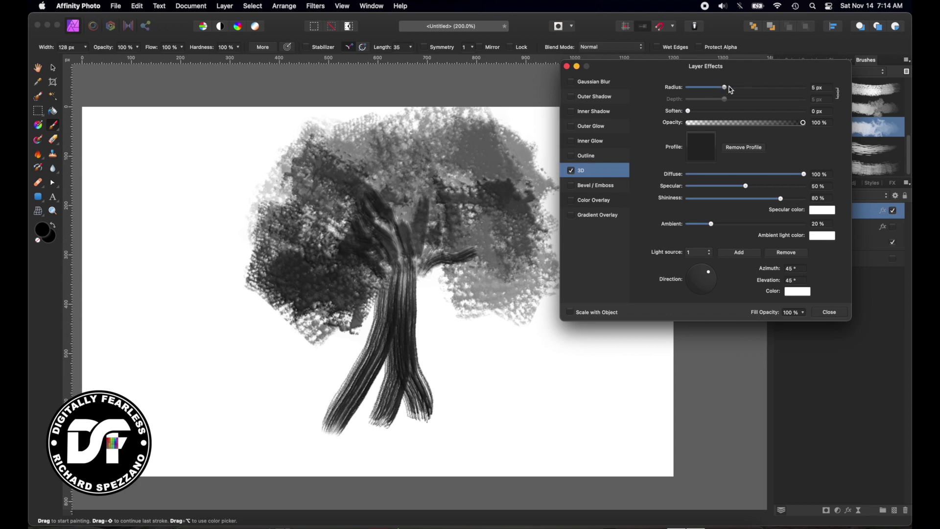
{"action": "mouse_move", "coordinate": [731, 89]}
{"action": "left_mouse_down"}
{"action": "mouse_move", "coordinate": [744, 89]}
{"action": "mouse_move", "coordinate": [733, 97]}
{"action": "left_mouse_up"}
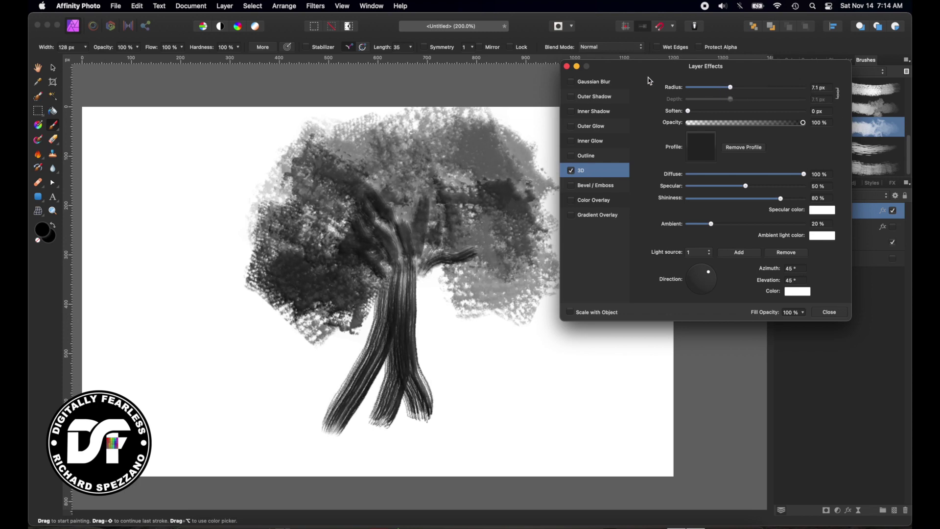
{"action": "left_click", "coordinate": [828, 313]}
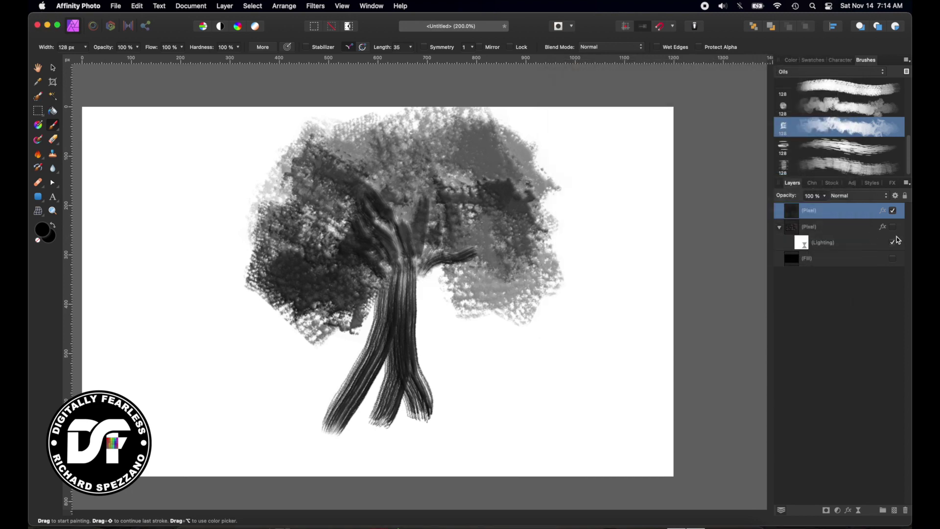
Show the black Fill layer again and move the tree slightly down on the canvas.
{"action": "left_click", "coordinate": [894, 259]}
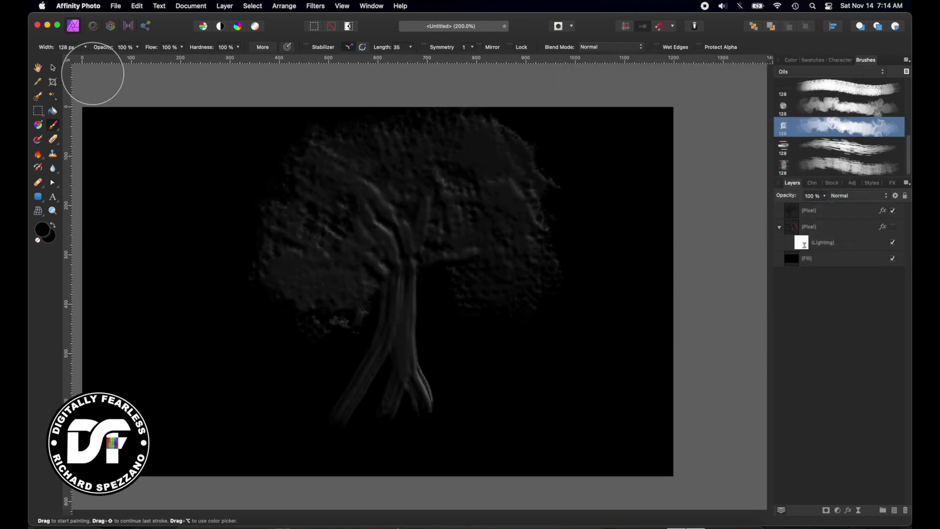
{"action": "left_click", "coordinate": [54, 69]}
{"action": "left_click_drag", "start_coordinate": [319, 234], "coordinate": [314, 252]}
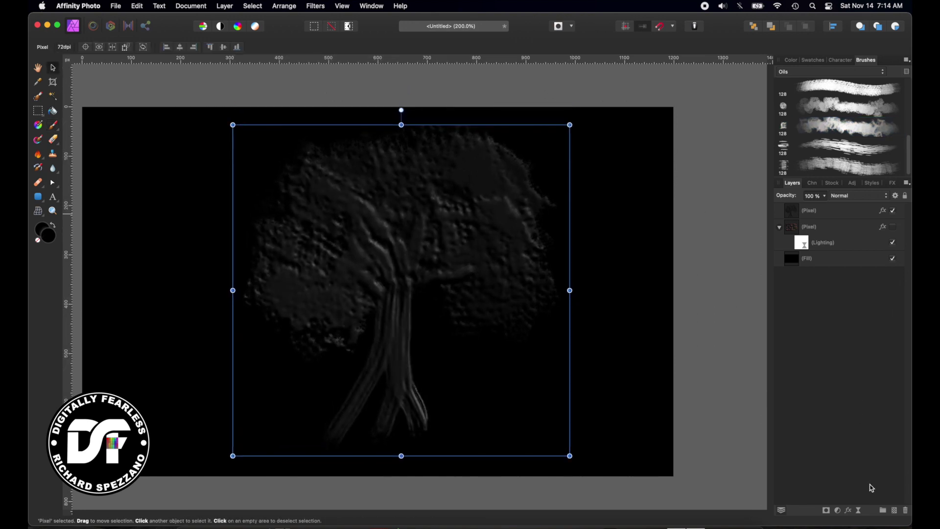
Add a live Lighting filter to the tree, shining from the upper left, with a green specular color (H 155, S 100, L 50).
{"action": "left_click", "coordinate": [859, 513]}
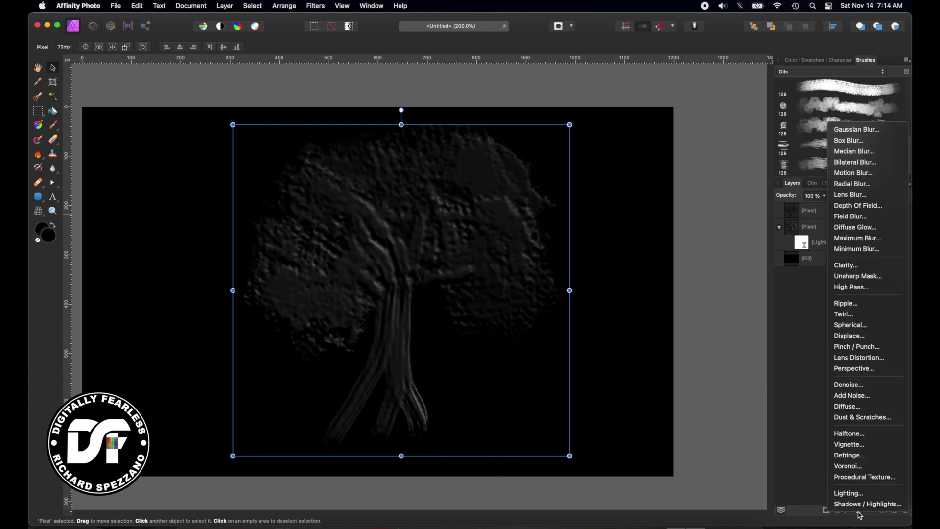
{"action": "left_click", "coordinate": [855, 491]}
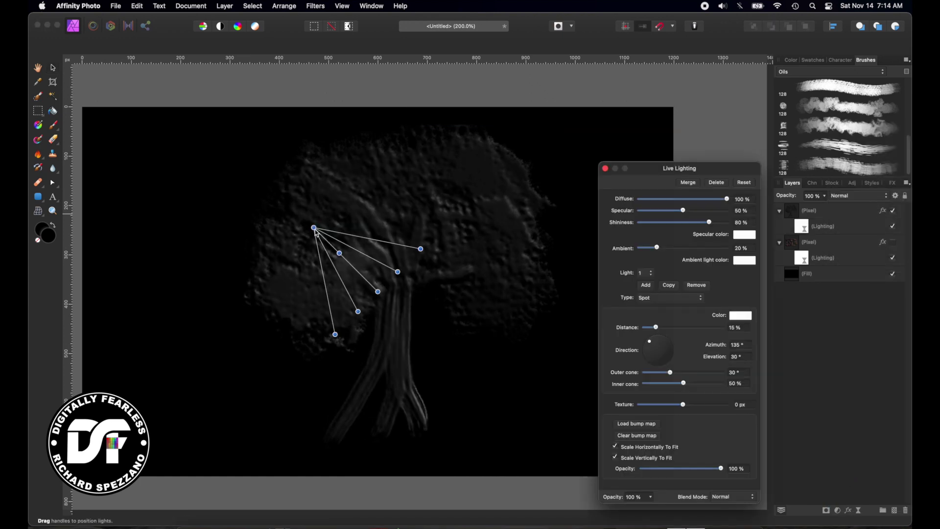
{"action": "left_click_drag", "start_coordinate": [314, 228], "coordinate": [206, 177]}
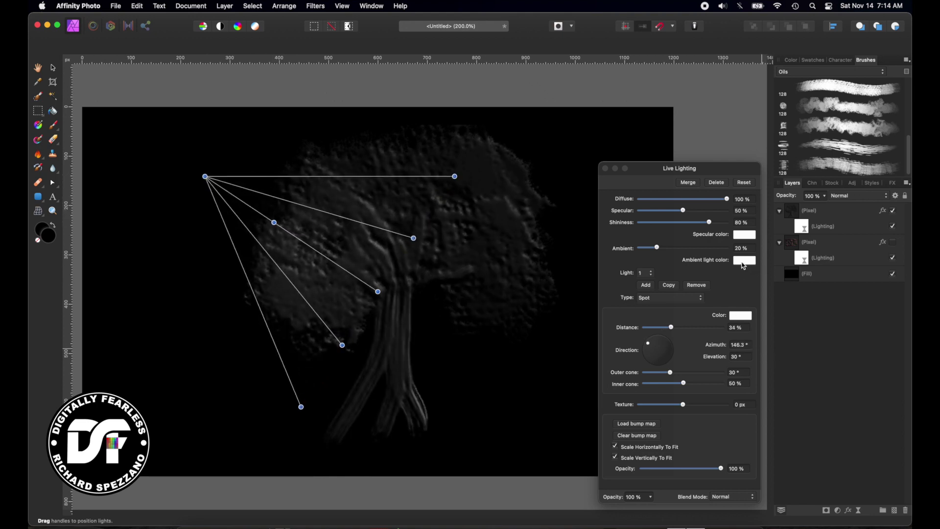
{"action": "left_click", "coordinate": [745, 236]}
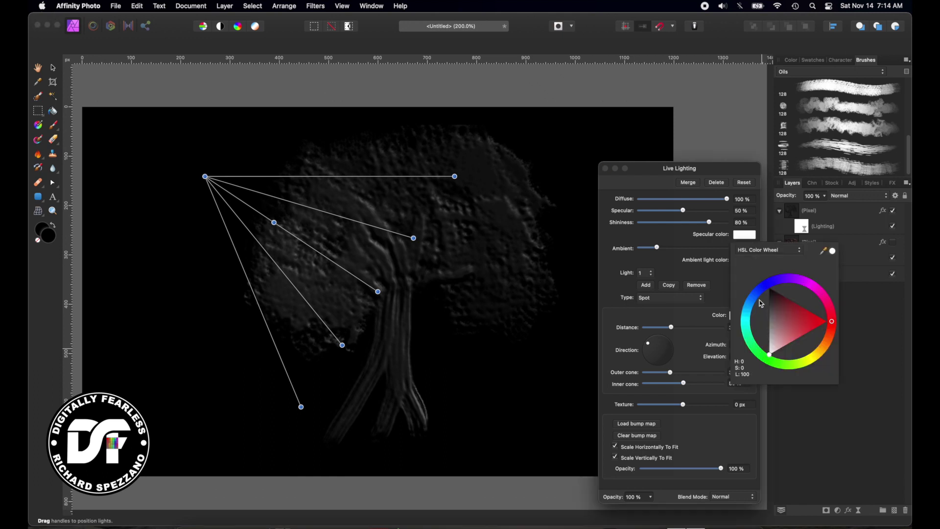
{"action": "left_click_drag", "start_coordinate": [761, 303], "coordinate": [753, 343]}
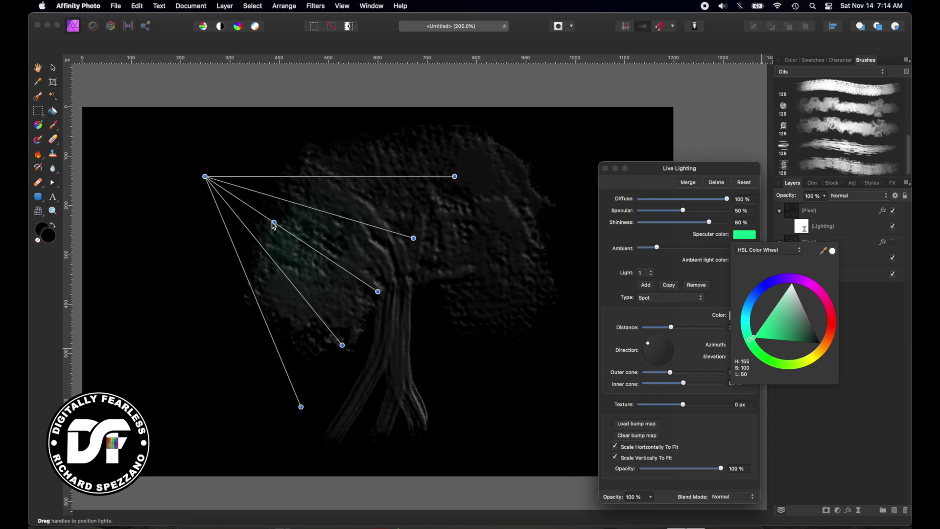
Reposition the spot light above the tree crown, aimed down at the trunk, and widen its outer cone to 48.9°.
{"action": "left_click_drag", "start_coordinate": [274, 225], "coordinate": [162, 148]}
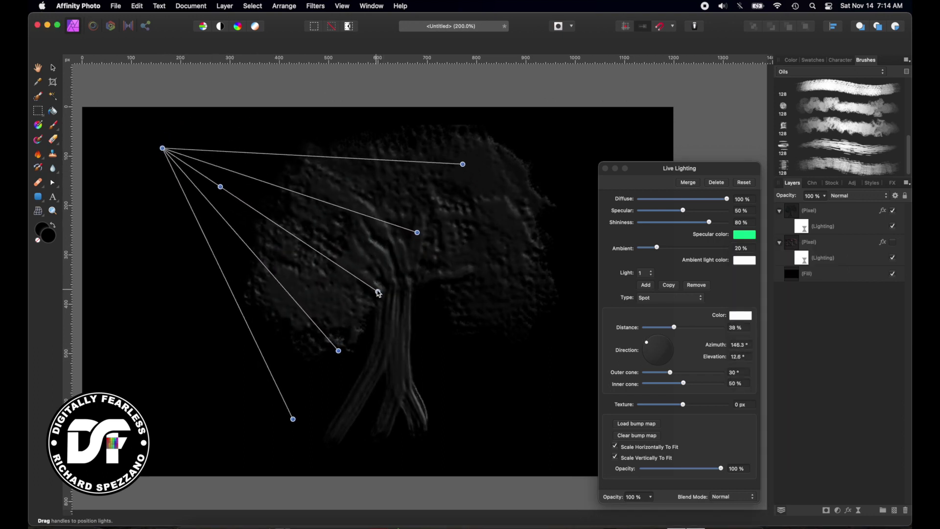
{"action": "left_click_drag", "start_coordinate": [378, 293], "coordinate": [411, 261]}
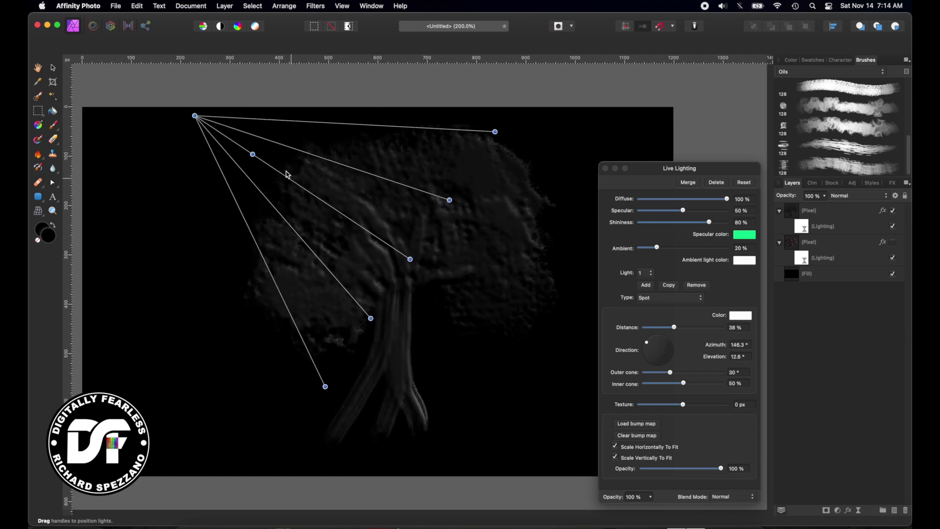
{"action": "left_click_drag", "start_coordinate": [253, 155], "coordinate": [289, 179]}
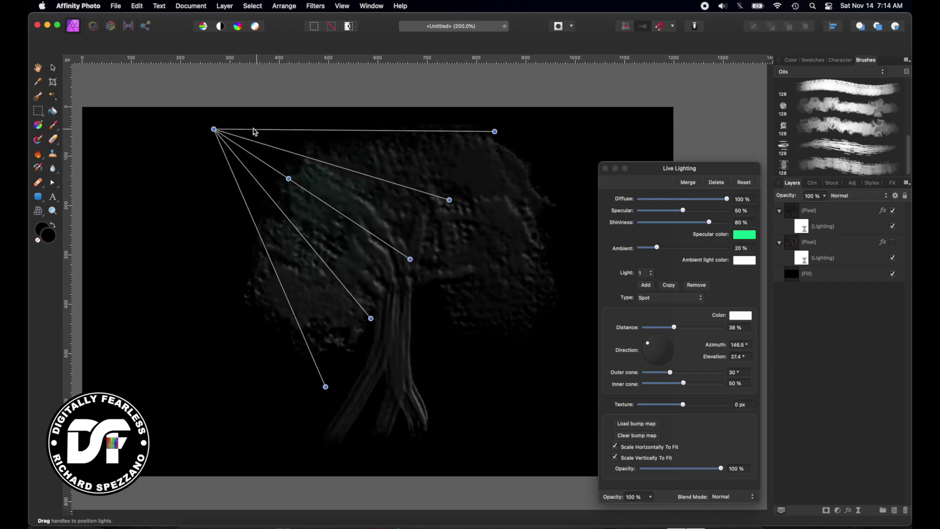
{"action": "left_click_drag", "start_coordinate": [214, 130], "coordinate": [415, 98]}
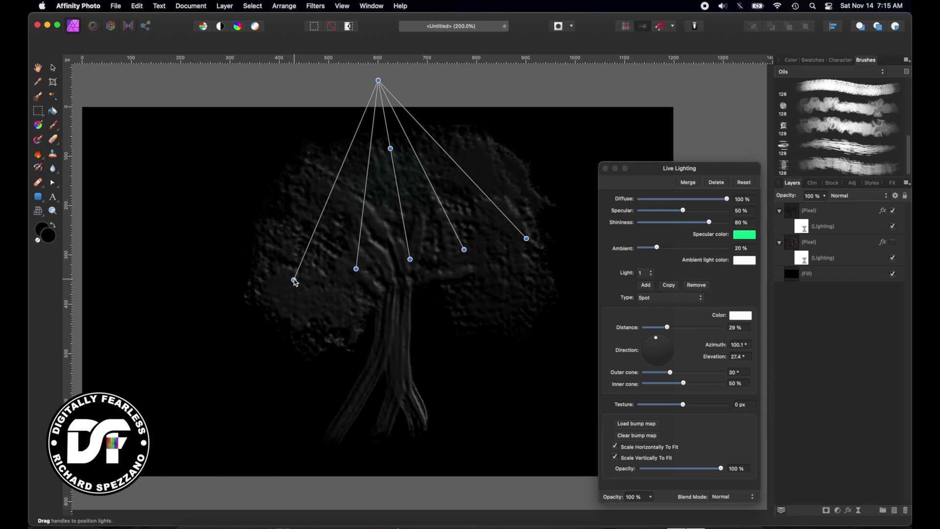
{"action": "left_click_drag", "start_coordinate": [294, 280], "coordinate": [179, 299]}
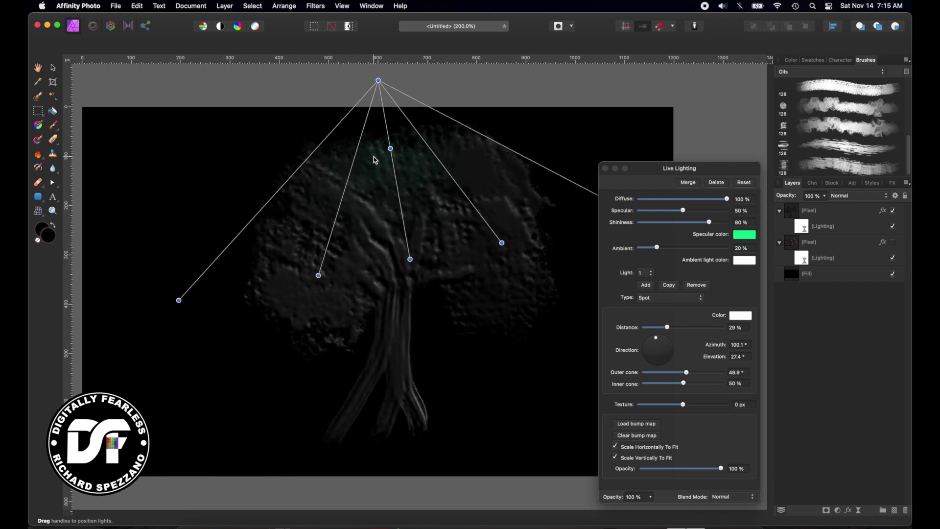
{"action": "mouse_move", "coordinate": [391, 150]}
{"action": "left_mouse_down"}
{"action": "mouse_move", "coordinate": [391, 164]}
{"action": "mouse_move", "coordinate": [389, 152]}
{"action": "left_mouse_up"}
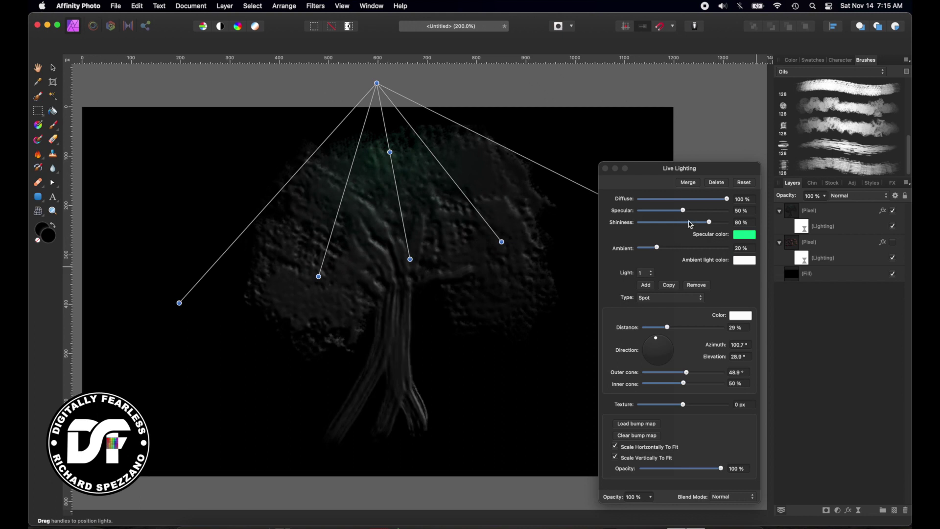
Set the lighting's ambient amount to 46 % and its ambient light color to a darker green (H 143, S 65, L 36).
{"action": "left_click_drag", "start_coordinate": [658, 251], "coordinate": [680, 251]}
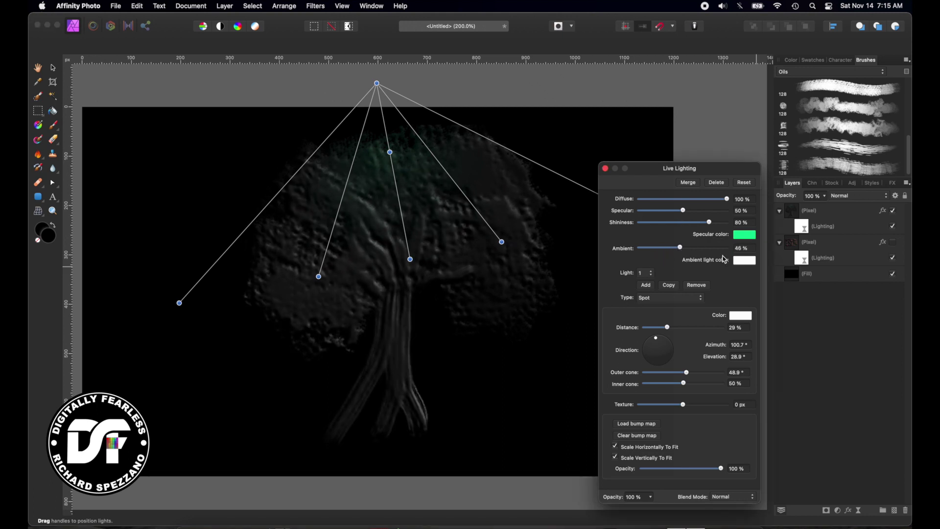
{"action": "left_click", "coordinate": [742, 261]}
{"action": "left_click", "coordinate": [756, 375]}
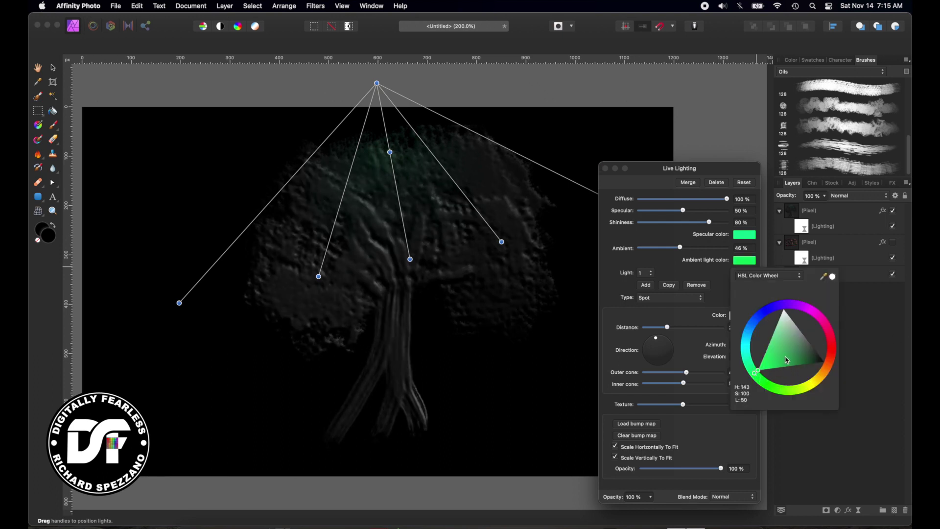
{"action": "left_click", "coordinate": [801, 361]}
{"action": "left_click", "coordinate": [775, 359]}
{"action": "left_click", "coordinate": [794, 359]}
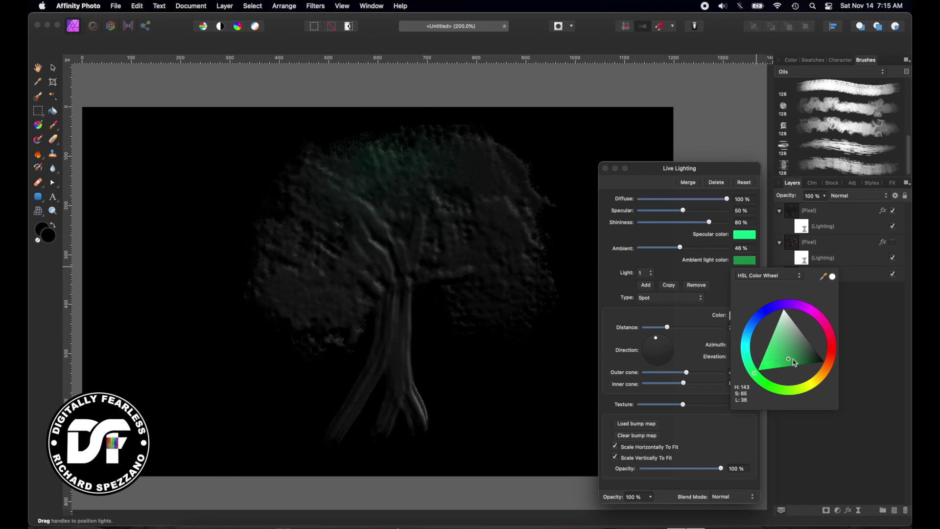
Finish editing the tree's live lighting and deselect the lighting filter to view the tree without light handles.
{"action": "left_click", "coordinate": [695, 110]}
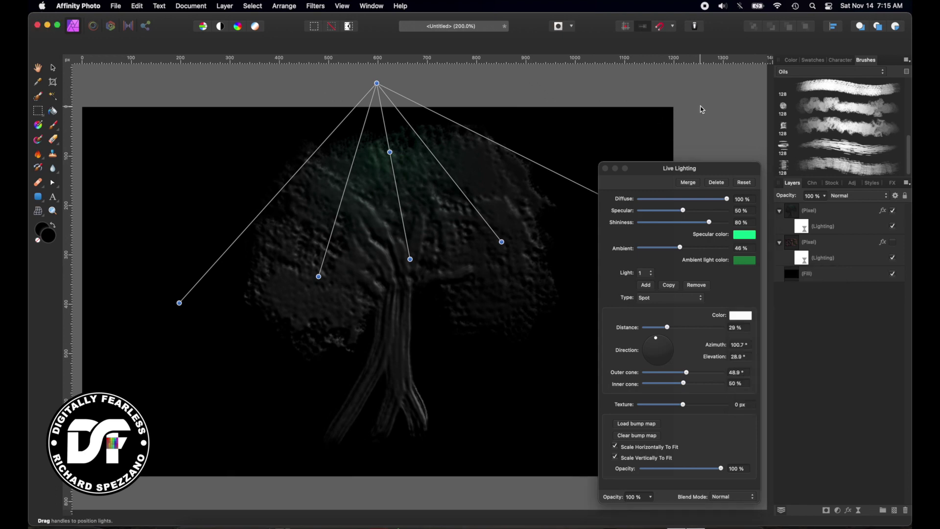
{"action": "left_click", "coordinate": [53, 67]}
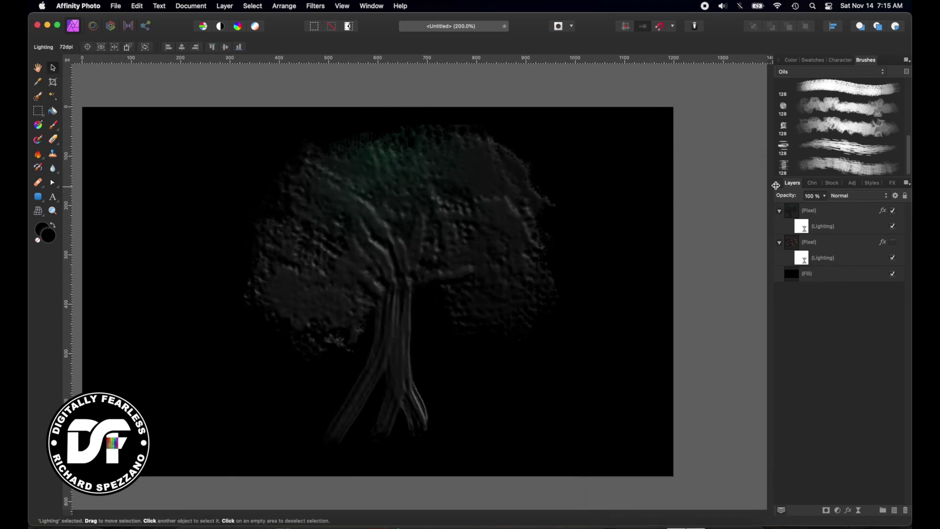
{"action": "left_click", "coordinate": [755, 173]}
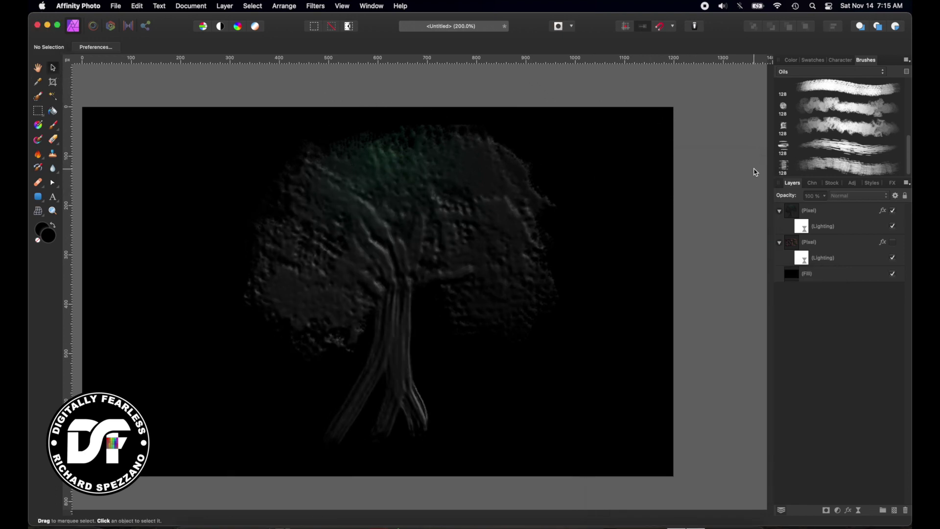
{"action": "key", "text": "super+equal"}
{"action": "key", "text": "super+minus"}
Hide the tree layer, show the abstract brush-stroke layer, and merge the visible layers into a new pixel layer.
{"action": "left_click", "coordinate": [894, 242], "text": "alt"}
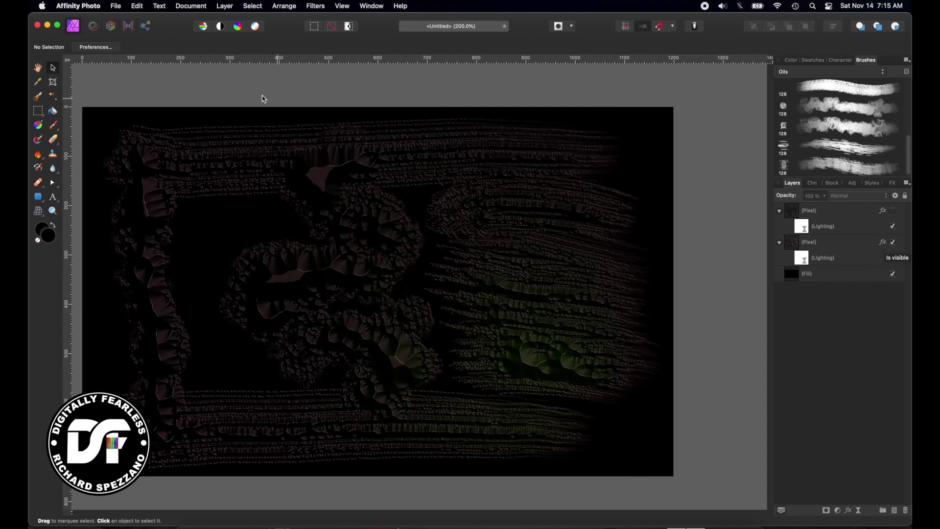
{"action": "left_click", "coordinate": [221, 7]}
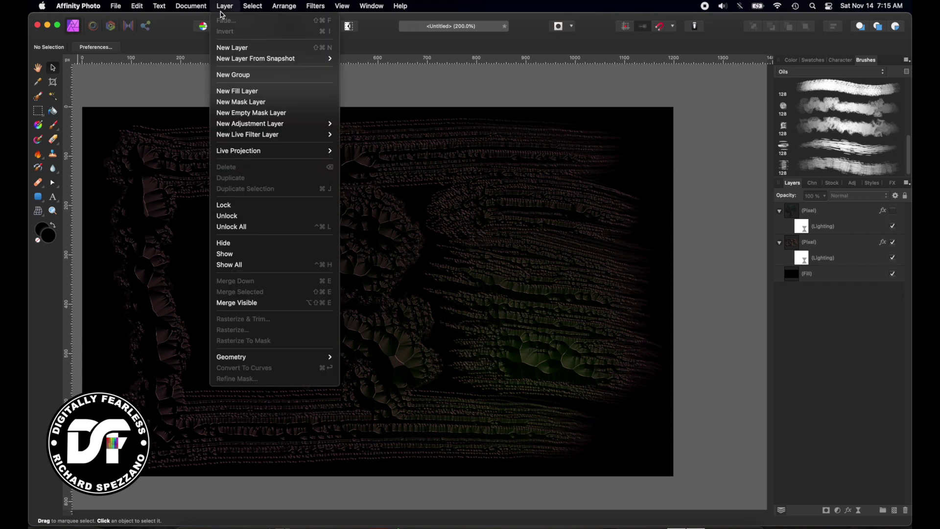
{"action": "left_click", "coordinate": [246, 303]}
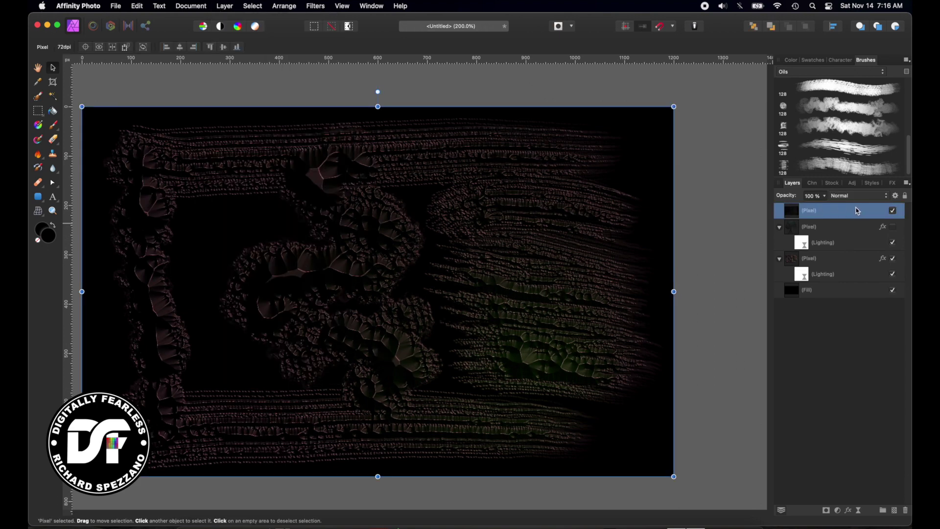
Add an HSL adjustment above the merged layer with a hue shift of -113.2° and a saturation shift of -100 %.
{"action": "left_click", "coordinate": [839, 512]}
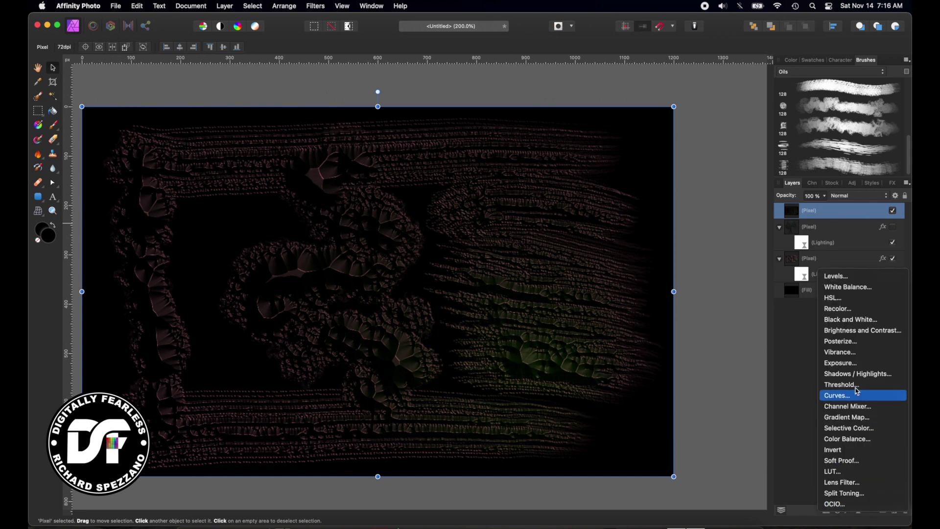
{"action": "left_click", "coordinate": [851, 303]}
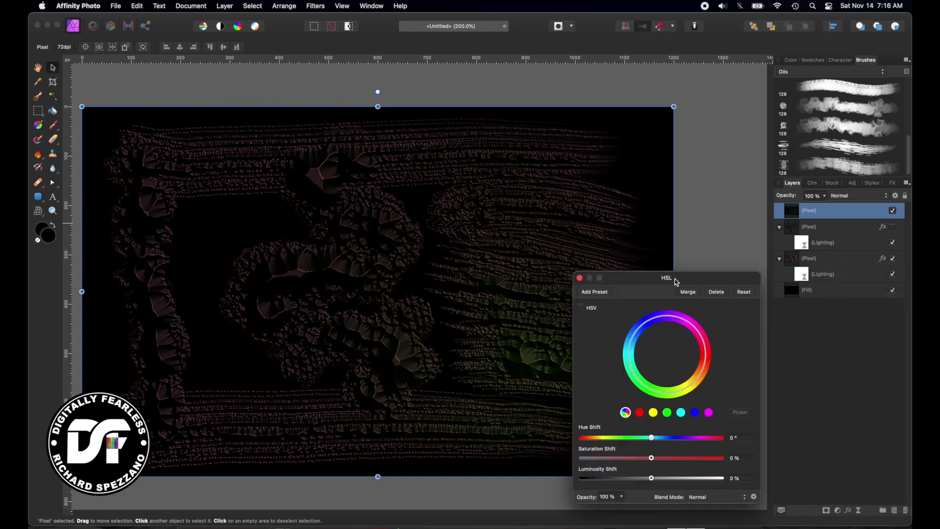
{"action": "left_click_drag", "start_coordinate": [649, 278], "coordinate": [766, 195]}
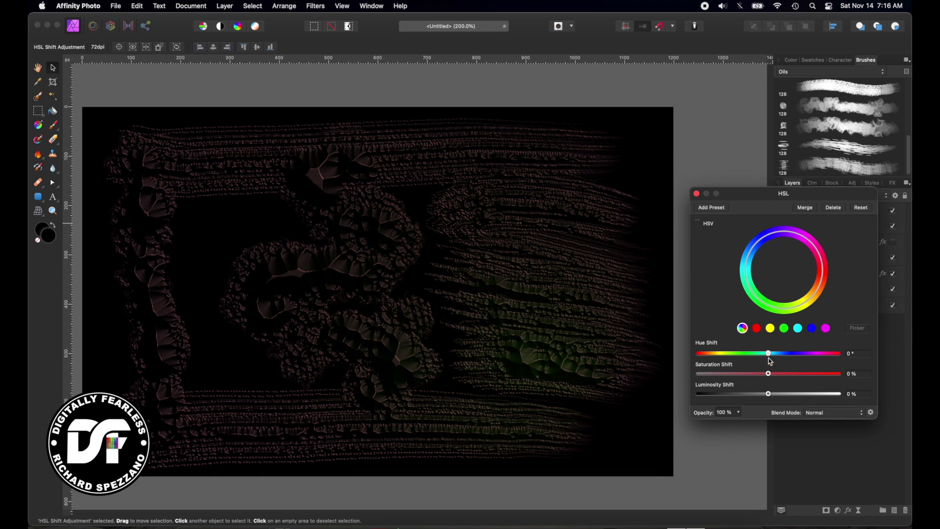
{"action": "left_click_drag", "start_coordinate": [770, 357], "coordinate": [682, 386]}
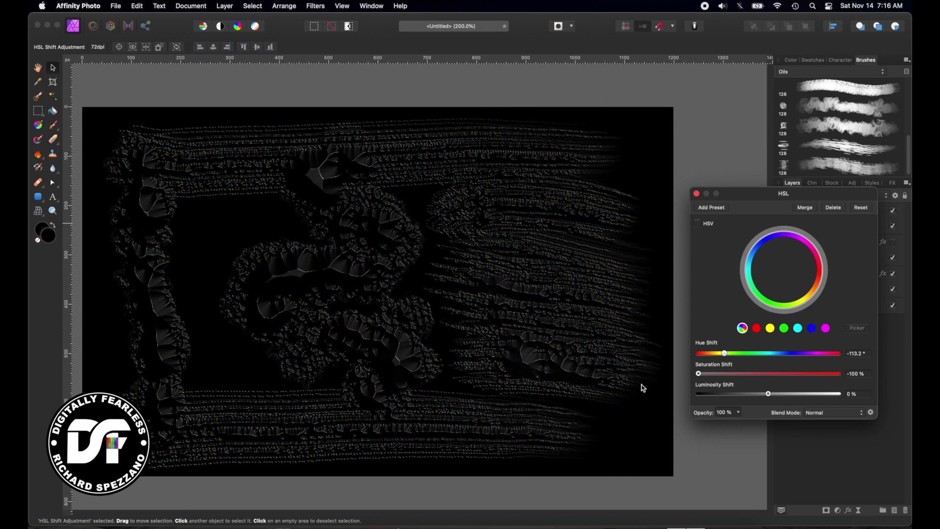
Set the HSL adjustment to hue shift 85.4°, saturation shift -40 % and luminosity shift -14 %, with HSV enabled.
{"action": "left_click_drag", "start_coordinate": [724, 353], "coordinate": [809, 355]}
{"action": "left_click_drag", "start_coordinate": [699, 378], "coordinate": [760, 406]}
{"action": "mouse_move", "coordinate": [808, 355]}
{"action": "left_mouse_down"}
{"action": "mouse_move", "coordinate": [783, 354]}
{"action": "mouse_move", "coordinate": [802, 354]}
{"action": "left_mouse_up"}
{"action": "left_click", "coordinate": [697, 222]}
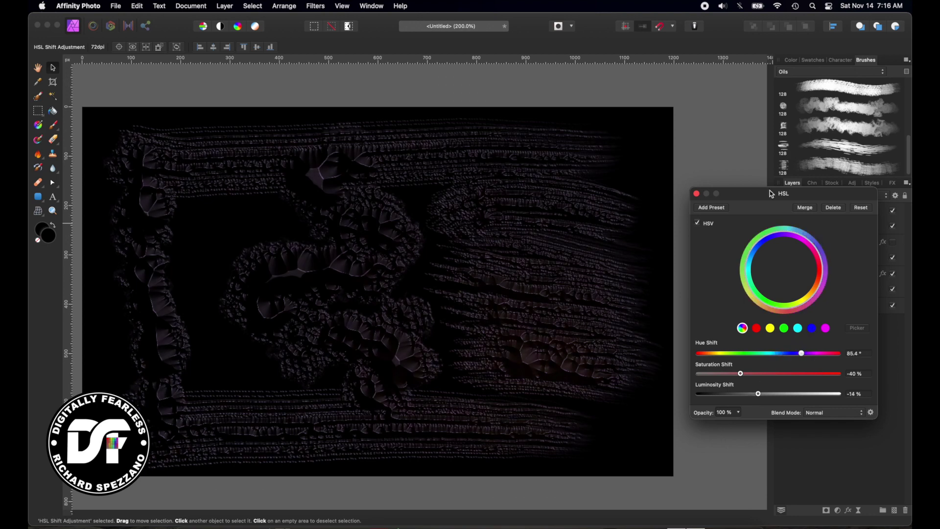